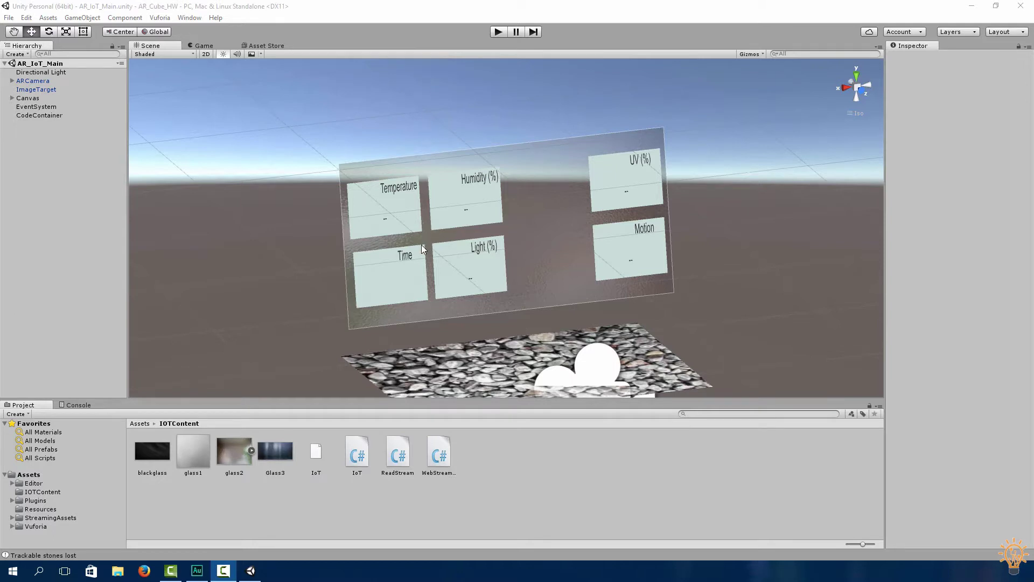
# Step: Start a new empty scene with a cube, then open File Explorer to the Easy Water package
pyautogui.click(8, 18)
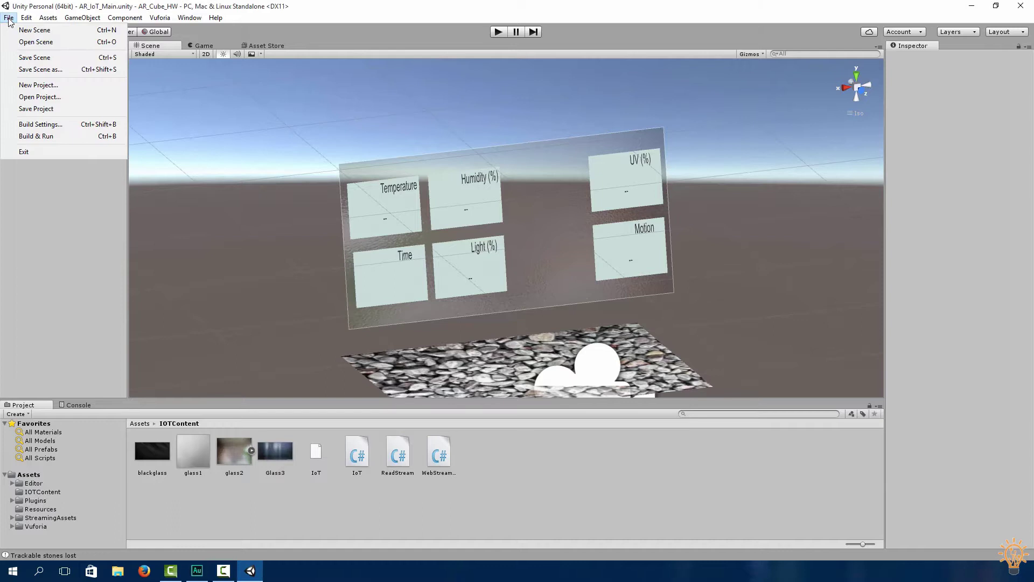
pyautogui.click(33, 30)
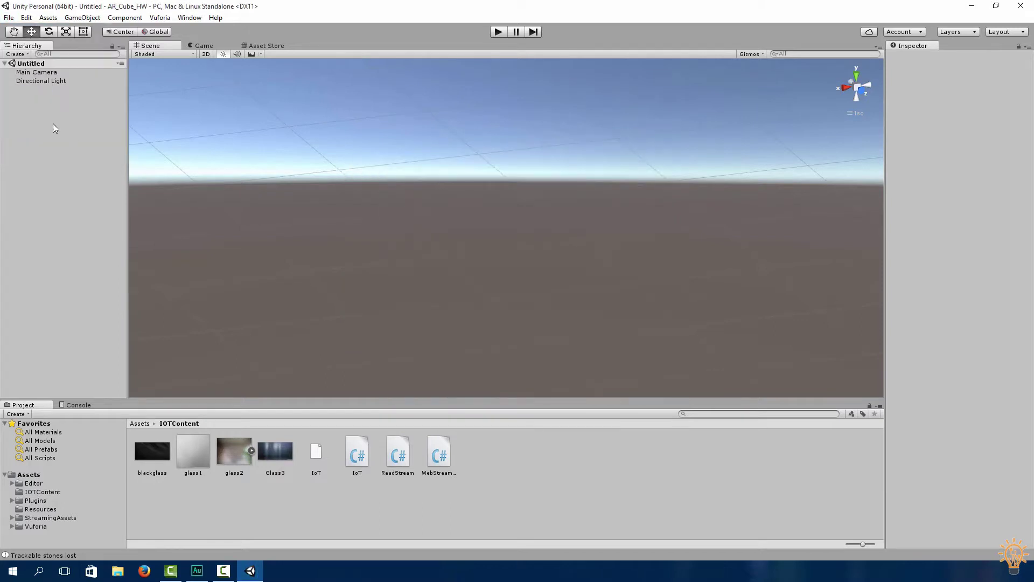
pyautogui.rightClick(50, 122)
pyautogui.moveTo(123, 226)
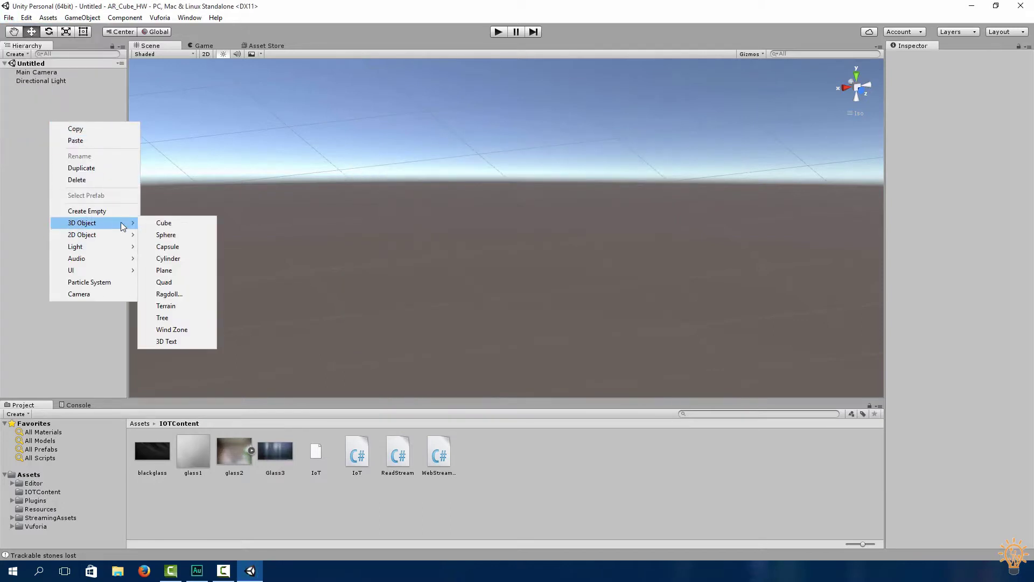
pyautogui.click(164, 223)
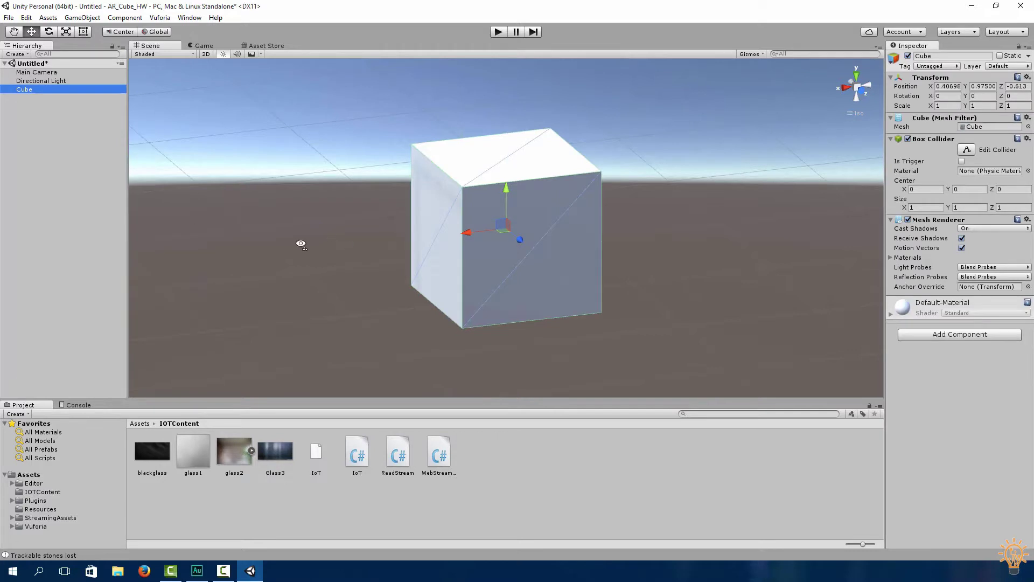
pyautogui.keyDown('alt'); pyautogui.moveTo(301, 243); pyautogui.dragTo(581, 272); pyautogui.keyUp('alt')
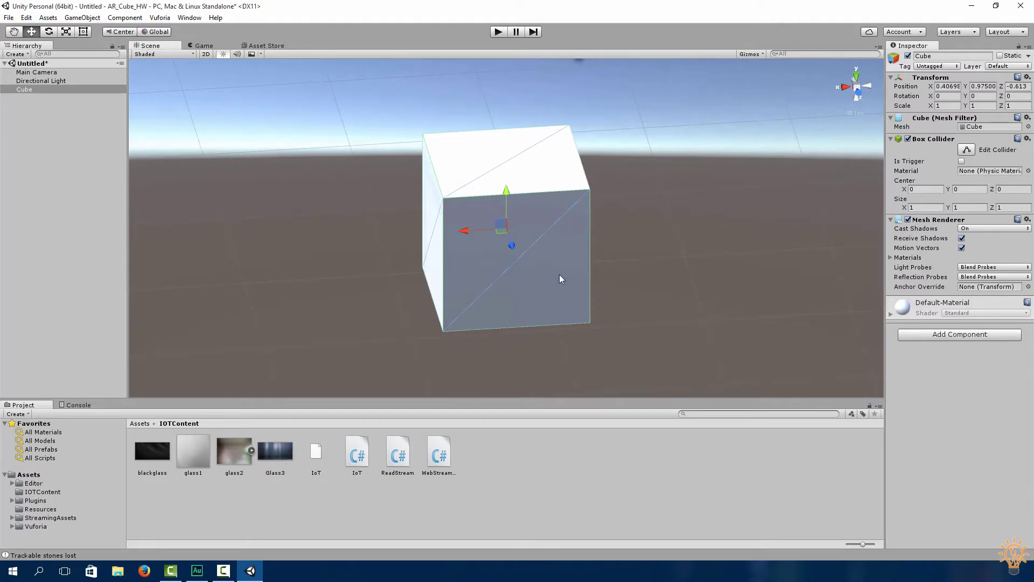
pyautogui.click(119, 572)
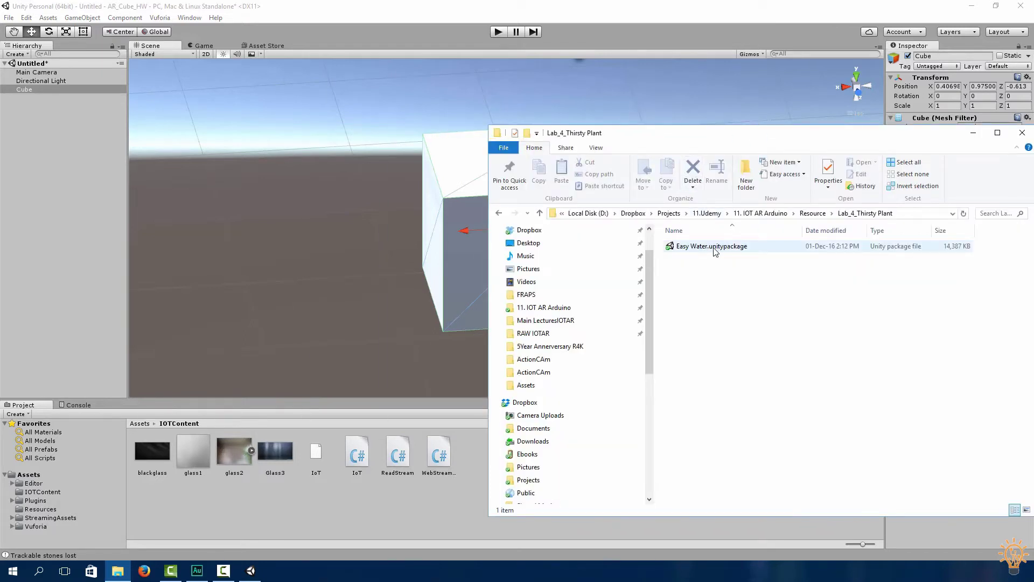
# Step: Drag Easy Water.unitypackage into the Unity project and import all of its items
pyautogui.moveTo(716, 252); pyautogui.dragTo(30, 480)
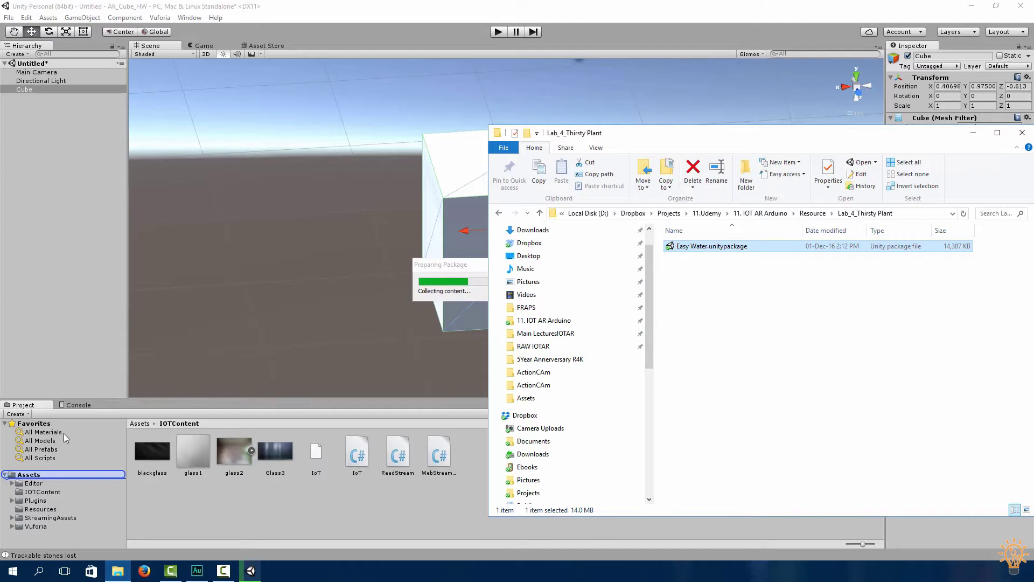
pyautogui.click(972, 134)
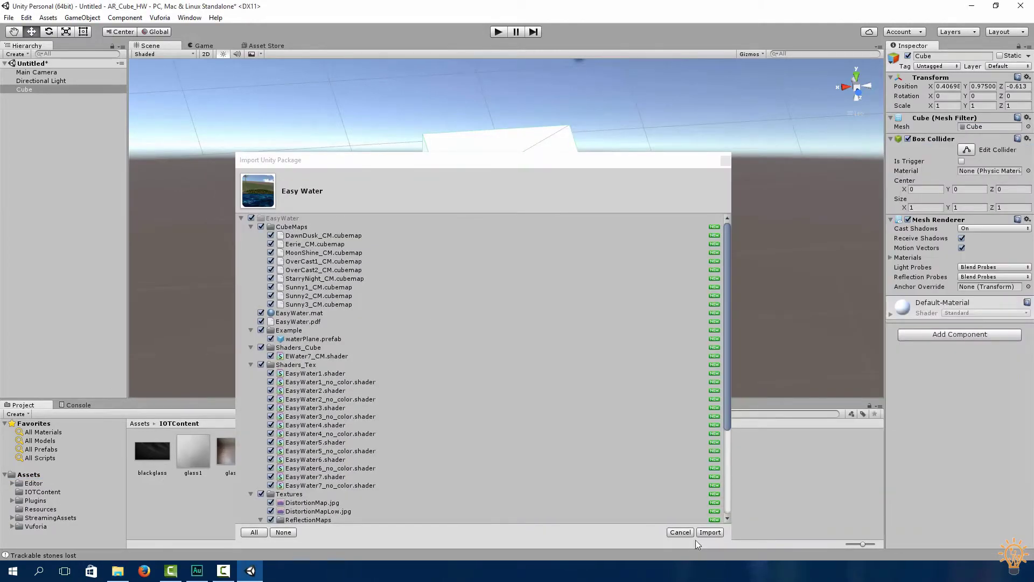
pyautogui.click(709, 533)
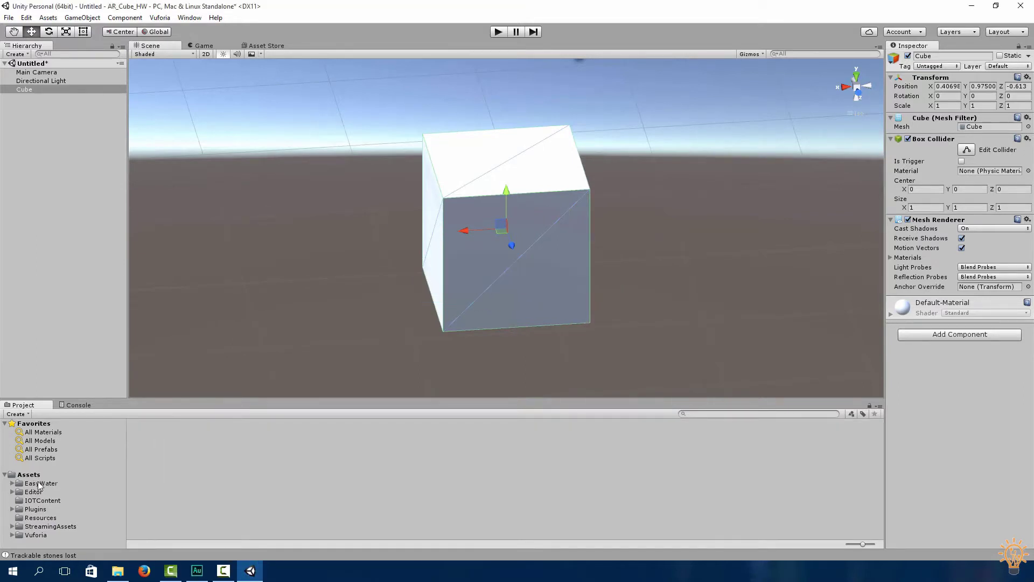
# Step: Apply the EasyWater material from Assets/EasyWater to the cube and preview it in Play mode
pyautogui.click(38, 482)
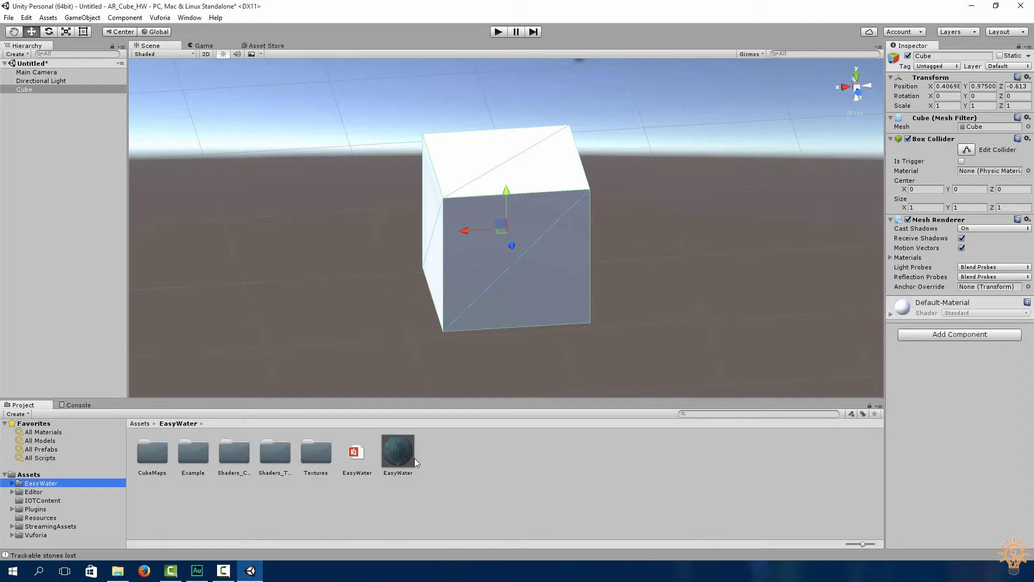
pyautogui.moveTo(392, 456); pyautogui.dragTo(463, 229)
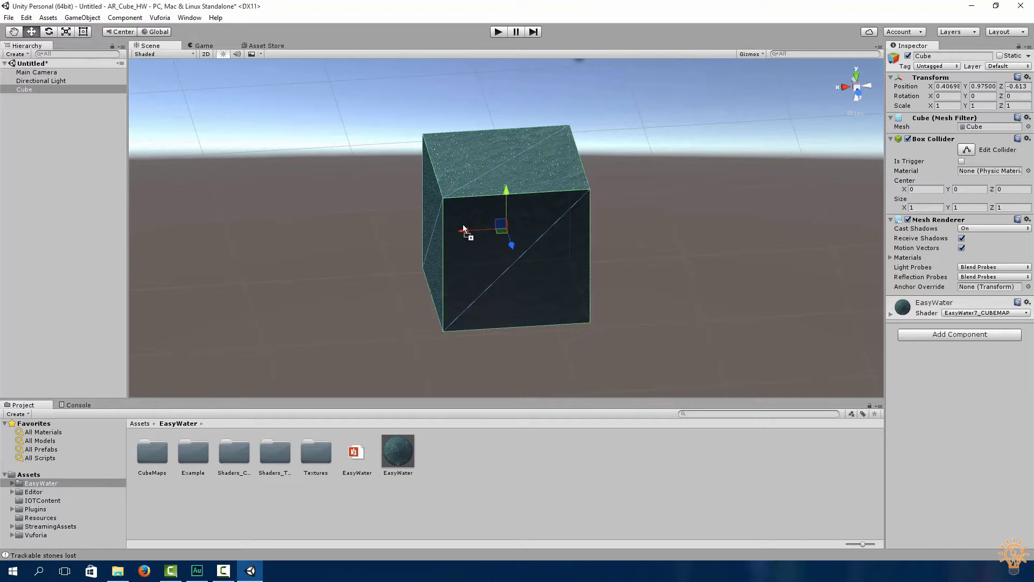
pyautogui.click(256, 69)
pyautogui.scroll(5, 490, 108)
pyautogui.keyDown('alt'); pyautogui.moveTo(315, 183); pyautogui.dragTo(420, 87); pyautogui.keyUp('alt')
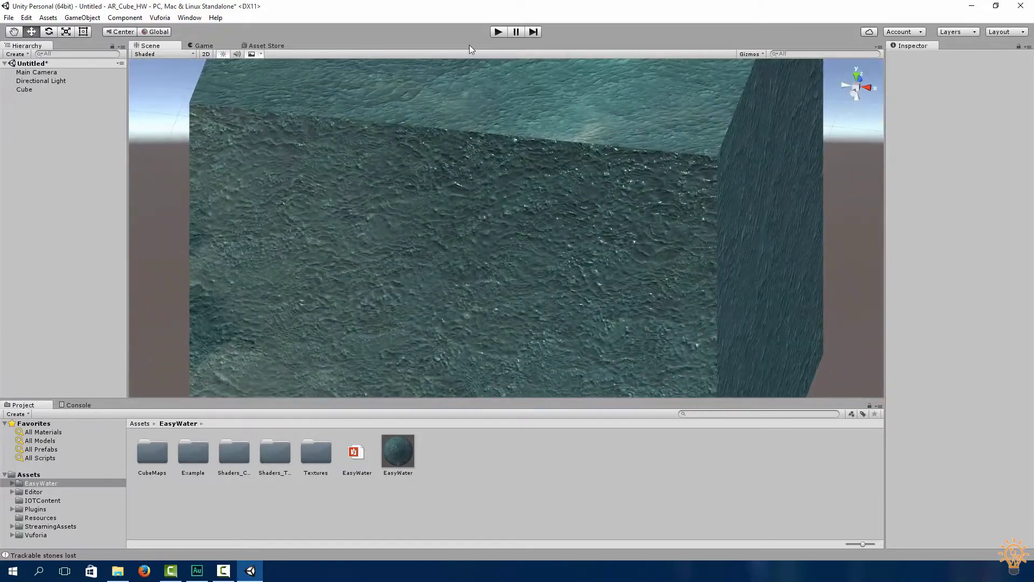
pyautogui.click(498, 32)
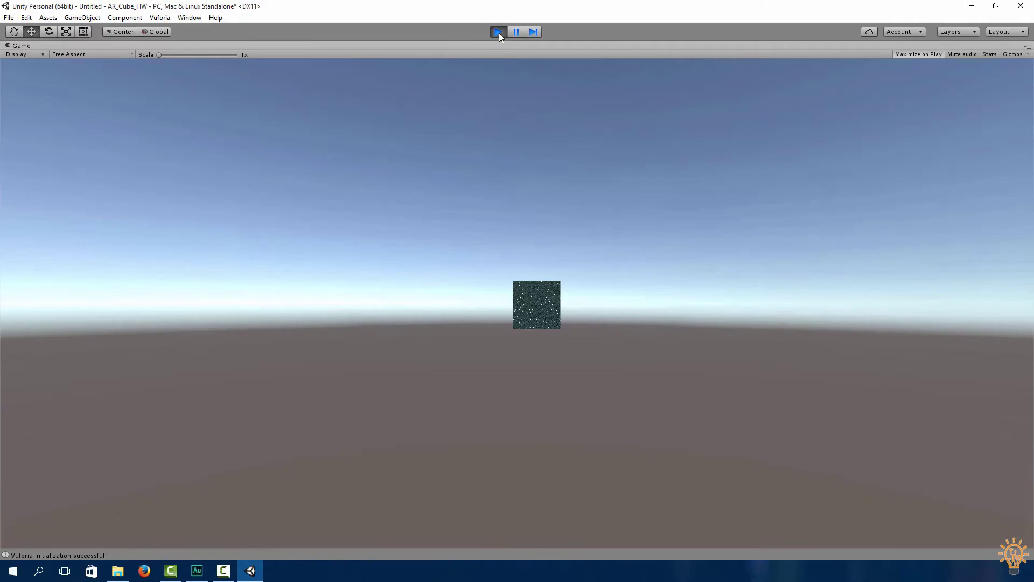
pyautogui.click(499, 33)
# Step: Move the Main Camera closer to the cube (Z −2.51) and play again to check the view
pyautogui.scroll(-6, 465, 134)
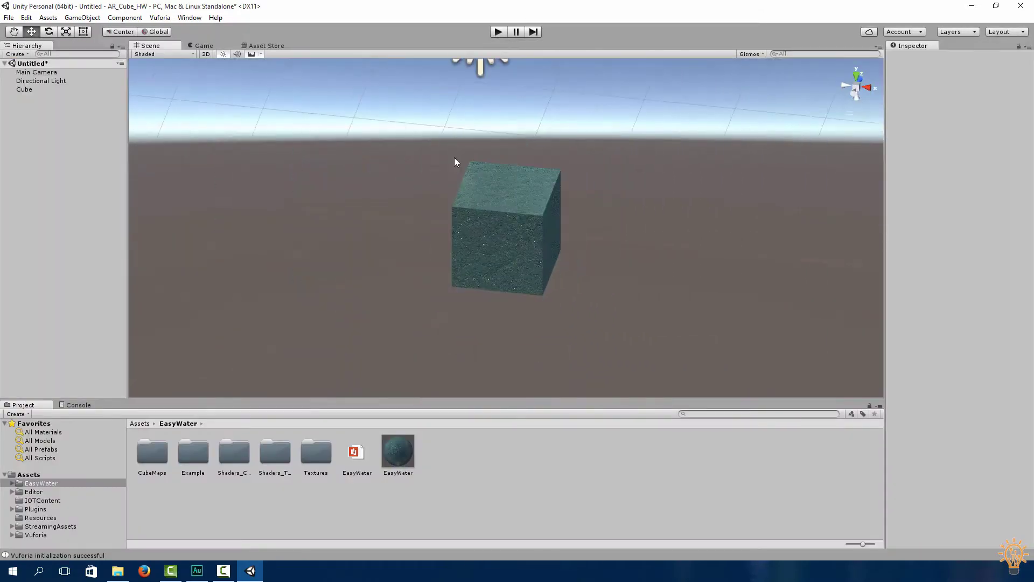
pyautogui.scroll(-5, 456, 161)
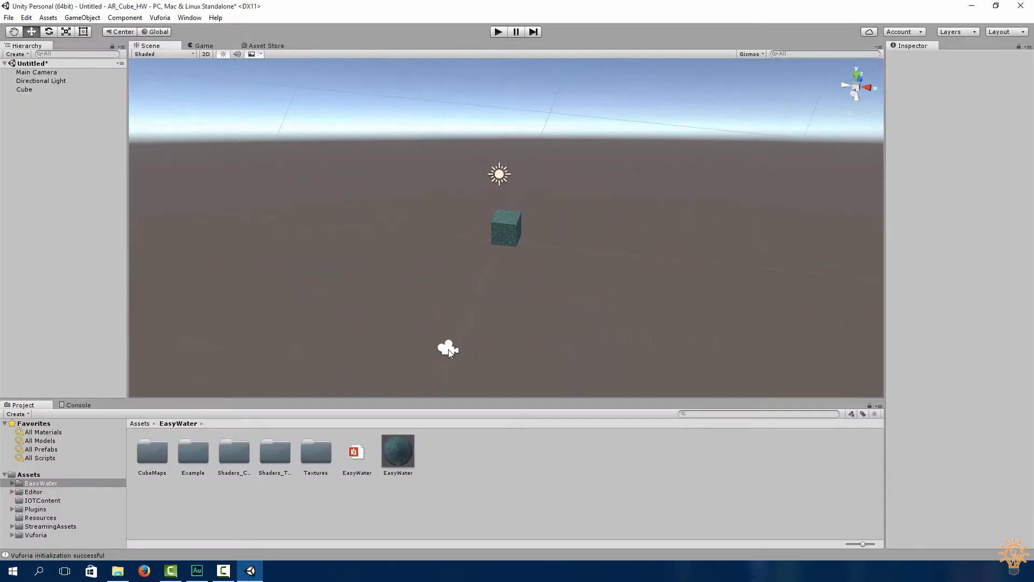
pyautogui.click(448, 349)
pyautogui.moveTo(455, 331); pyautogui.dragTo(496, 232)
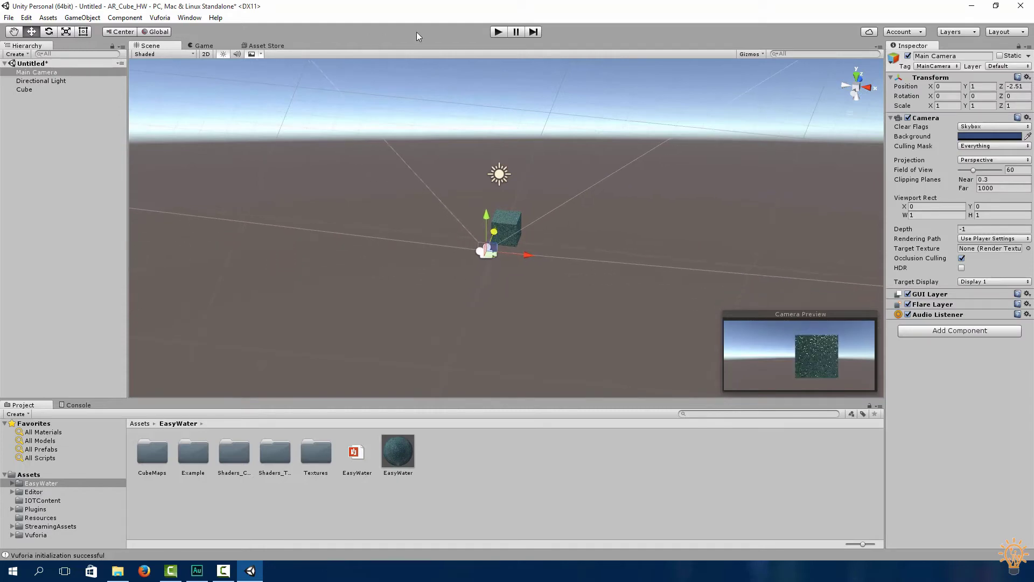
pyautogui.click(494, 34)
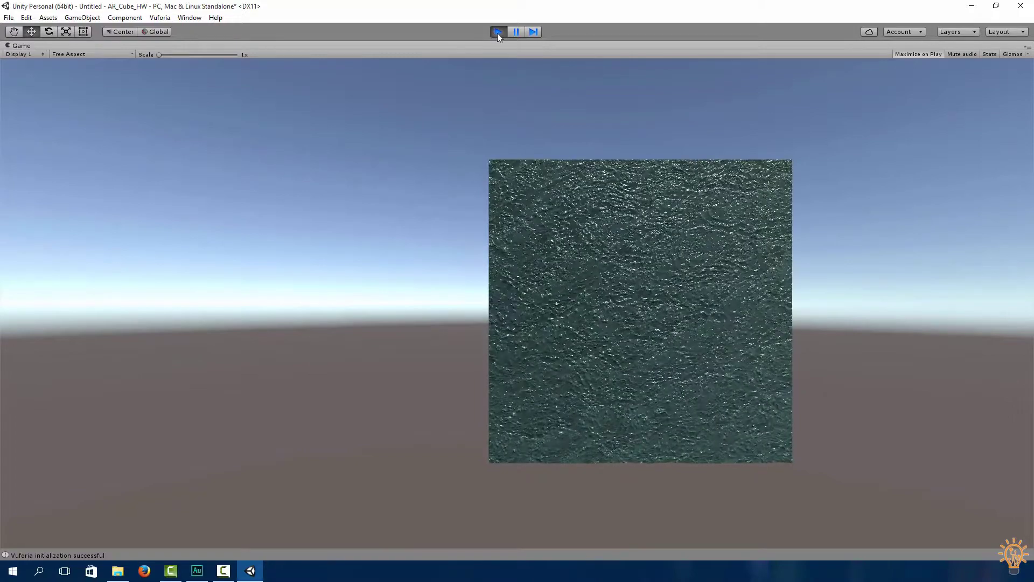
pyautogui.click(496, 32)
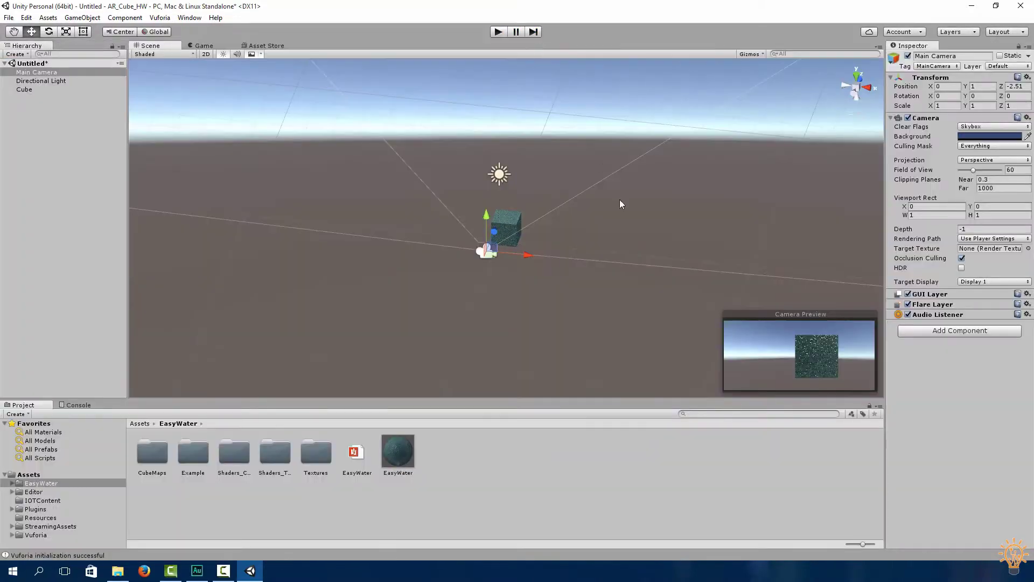
# Step: Expand the cube's EasyWater material and set its _Color tint to bright cyan
pyautogui.click(520, 228)
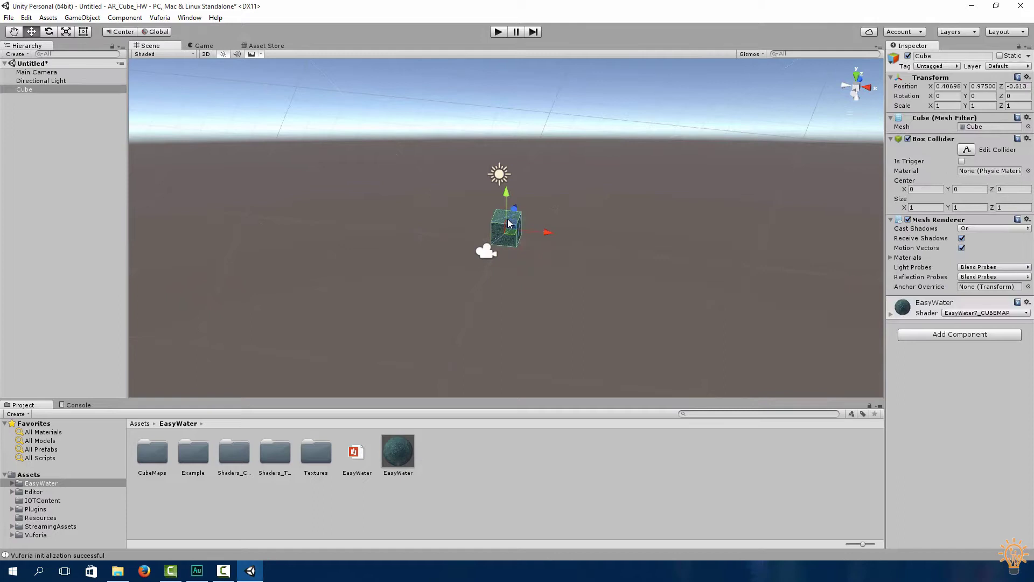
pyautogui.click(891, 316)
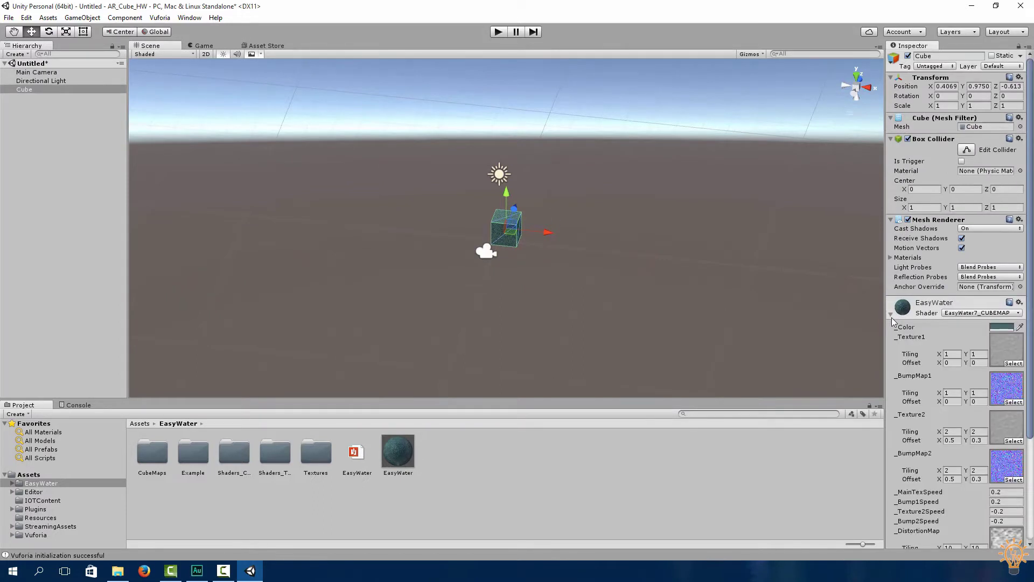
pyautogui.scroll(-3, 941, 384)
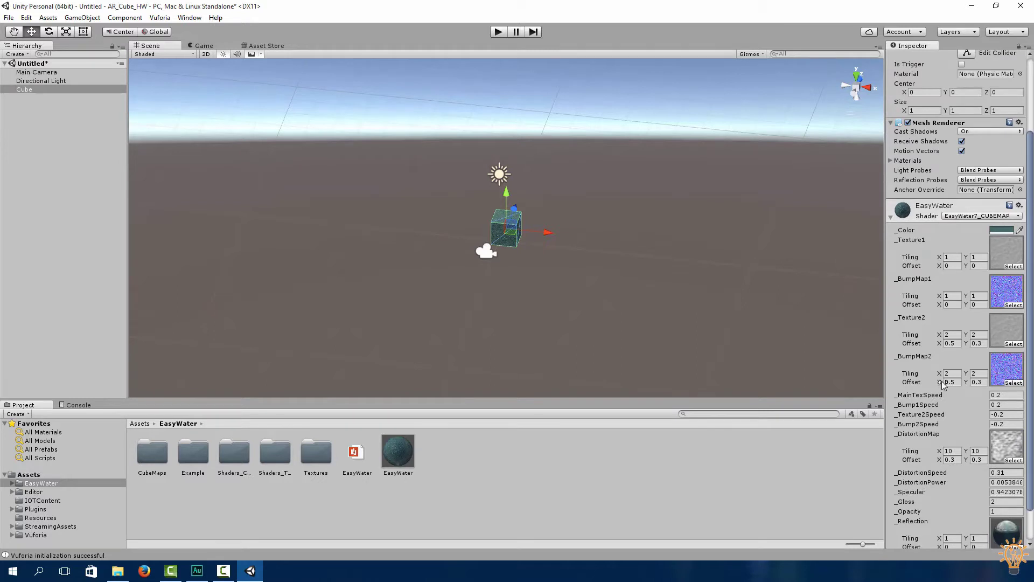
pyautogui.scroll(-1, 944, 380)
pyautogui.scroll(1, 994, 294)
pyautogui.click(1002, 229)
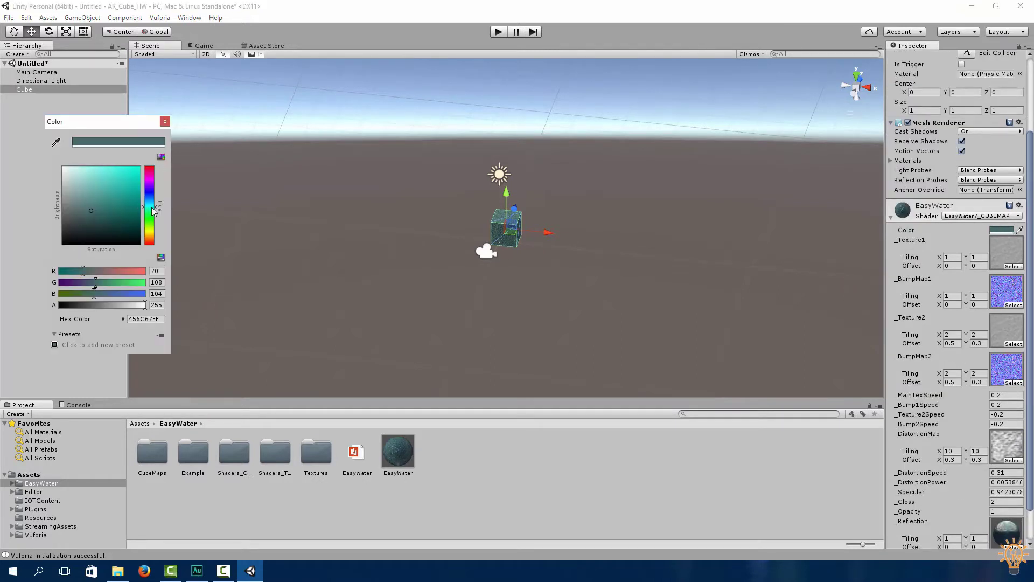
pyautogui.moveTo(119, 203); pyautogui.dragTo(128, 179)
# Step: Refine the water tint to a light sky blue and close the Color picker
pyautogui.press('f')
pyautogui.click(150, 204)
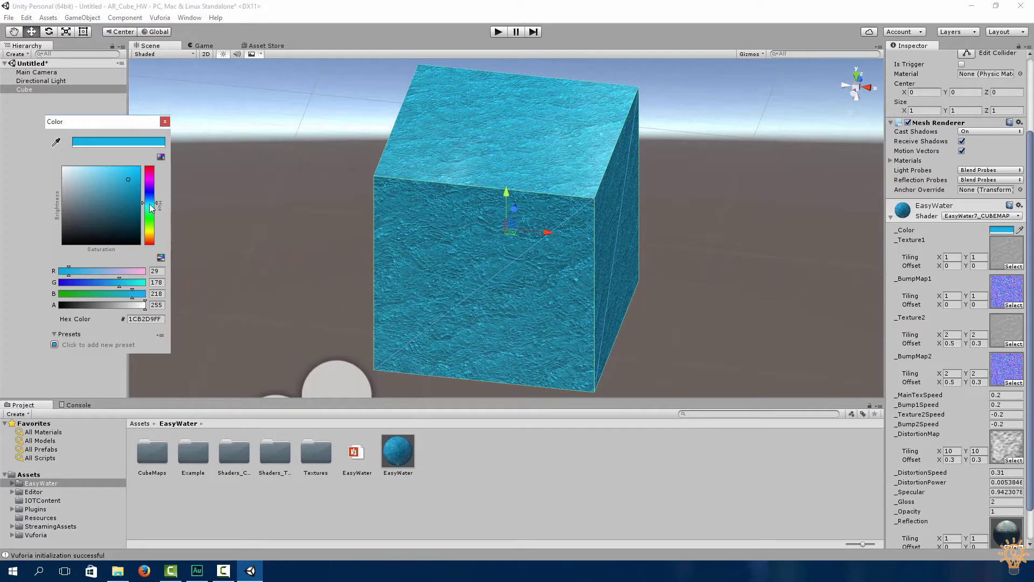
pyautogui.moveTo(127, 180)
pyautogui.mouseDown()
pyautogui.moveTo(129, 197)
pyautogui.moveTo(137, 182)
pyautogui.mouseUp()
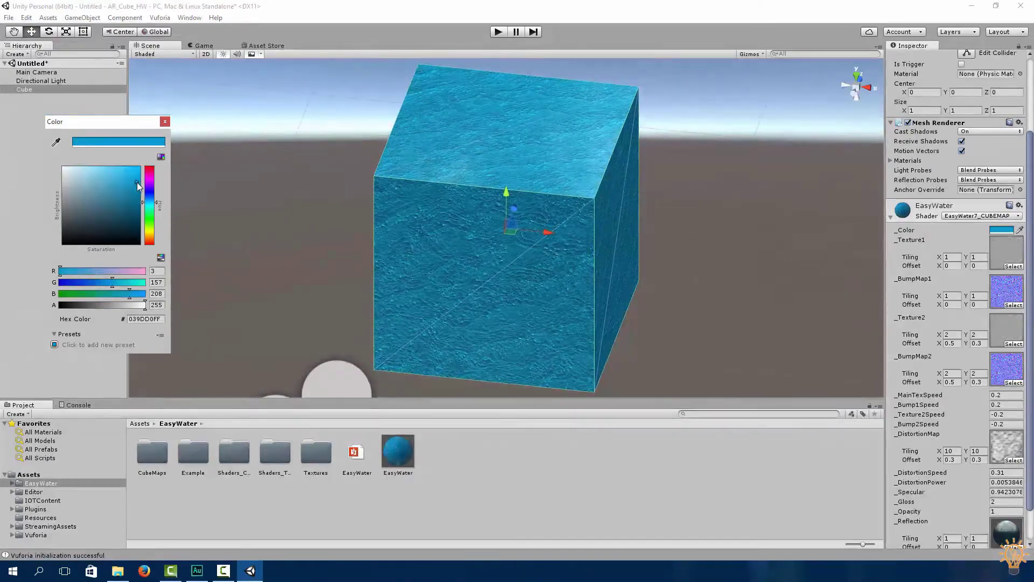
pyautogui.moveTo(448, 270)
pyautogui.keyDown('alt'); pyautogui.mouseDown()
pyautogui.moveTo(420, 287)
pyautogui.moveTo(634, 282)
pyautogui.moveTo(620, 270)
pyautogui.mouseUp(); pyautogui.keyUp('alt')
pyautogui.click(1001, 230)
pyautogui.moveTo(150, 204)
pyautogui.mouseDown()
pyautogui.moveTo(155, 188)
pyautogui.moveTo(114, 173)
pyautogui.moveTo(150, 201)
pyautogui.mouseUp()
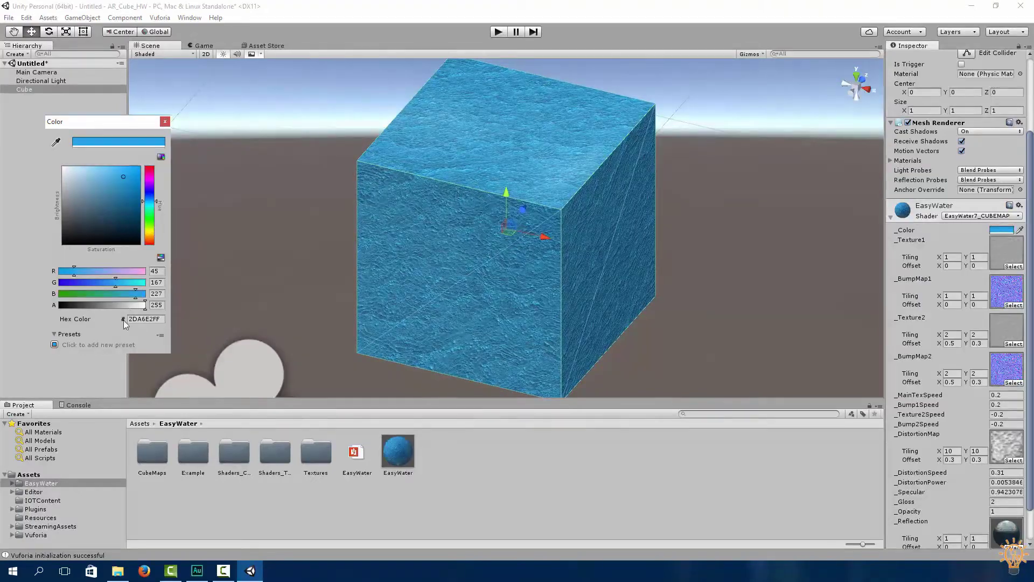
pyautogui.click(165, 121)
# Step: Orbit to look down on the blue water cube, then begin saving the scene
pyautogui.scroll(10, 509, 135)
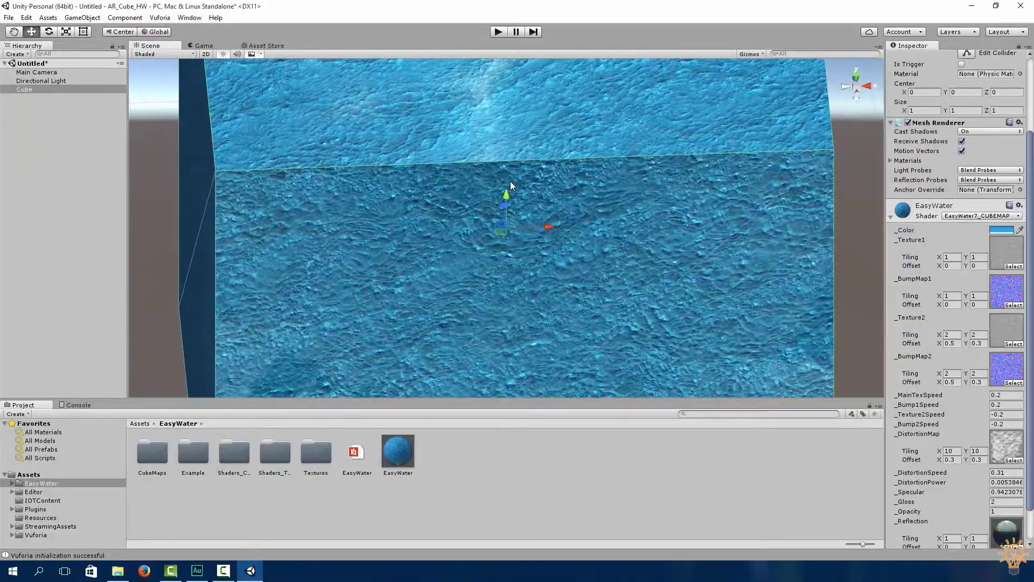
pyautogui.keyDown('alt'); pyautogui.moveTo(509, 181); pyautogui.dragTo(442, 270); pyautogui.keyUp('alt')
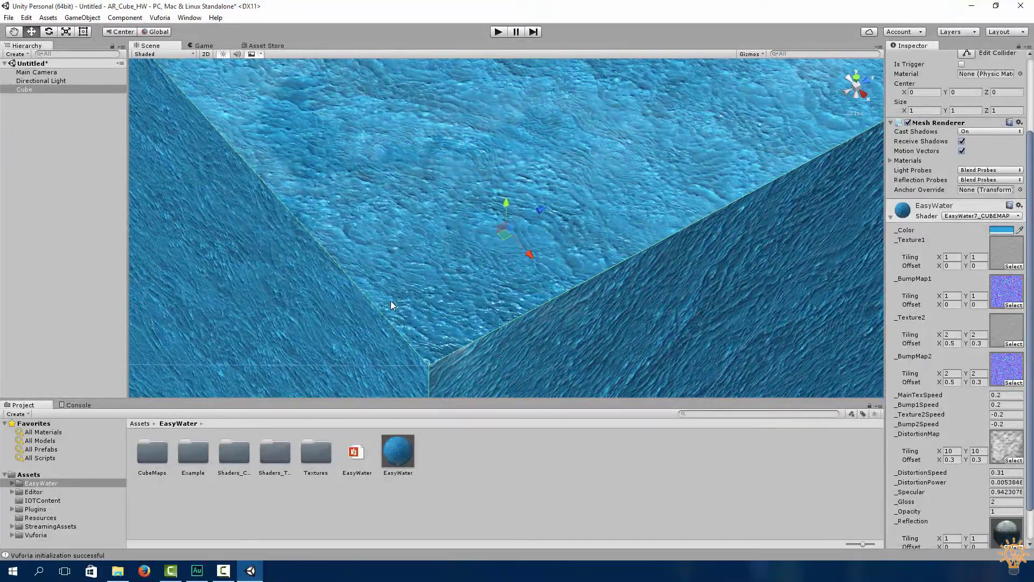
pyautogui.keyDown('alt'); pyautogui.moveTo(374, 323); pyautogui.dragTo(497, 259); pyautogui.keyUp('alt')
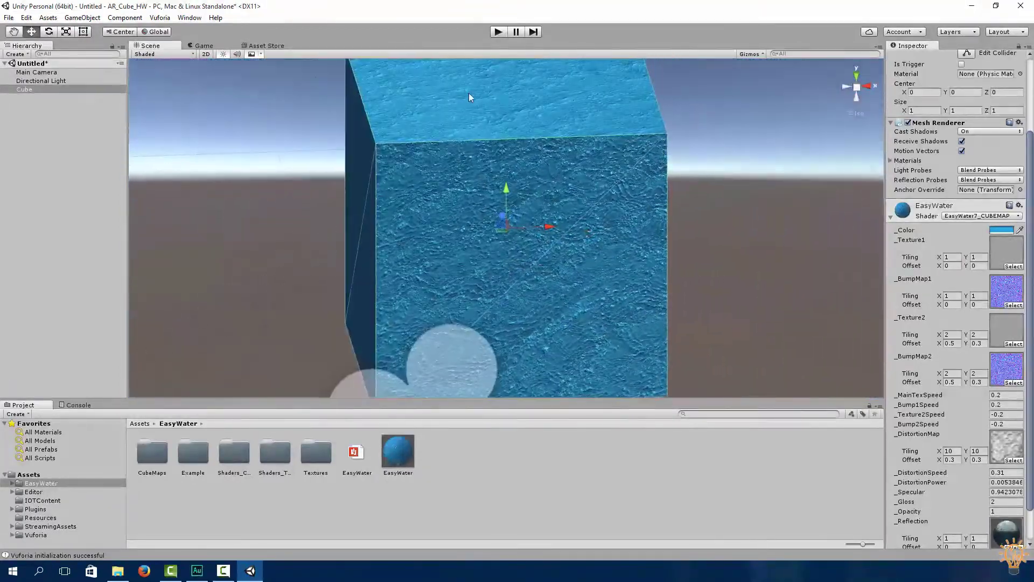
pyautogui.click(9, 17)
pyautogui.press('Escape')
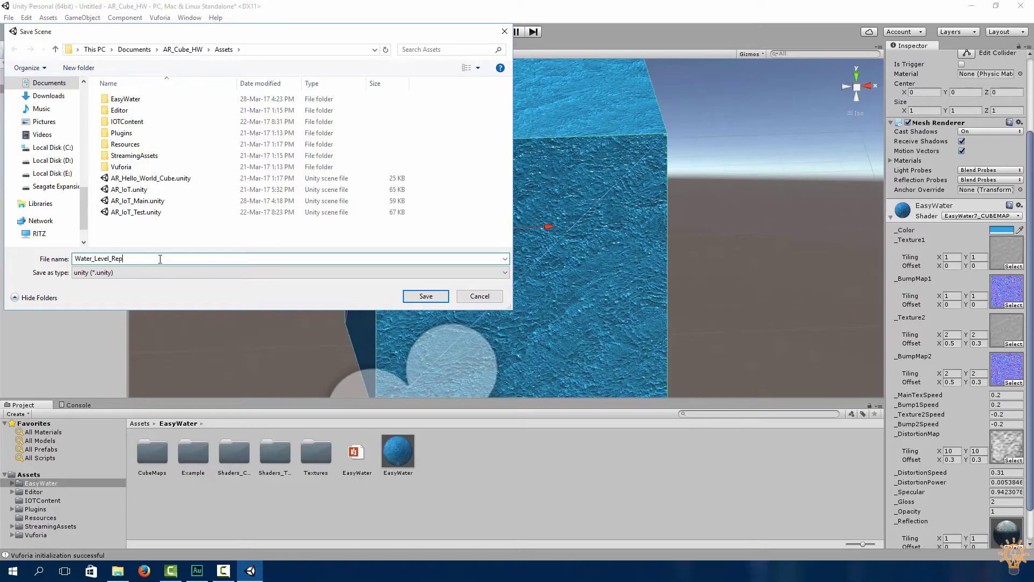
# Step: Save the scene as Water_Level_Rep.unity in the AR_Cube_HW Assets folder
pyautogui.click(416, 297)
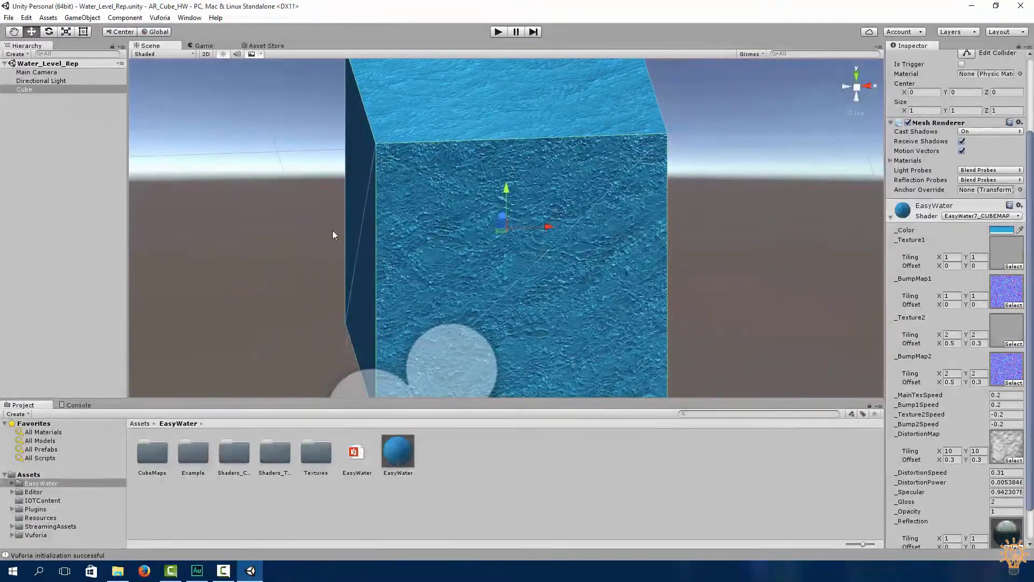
# Step: Create a new empty GameObject in the Hierarchy
pyautogui.click(87, 125)
pyautogui.rightClick(27, 113)
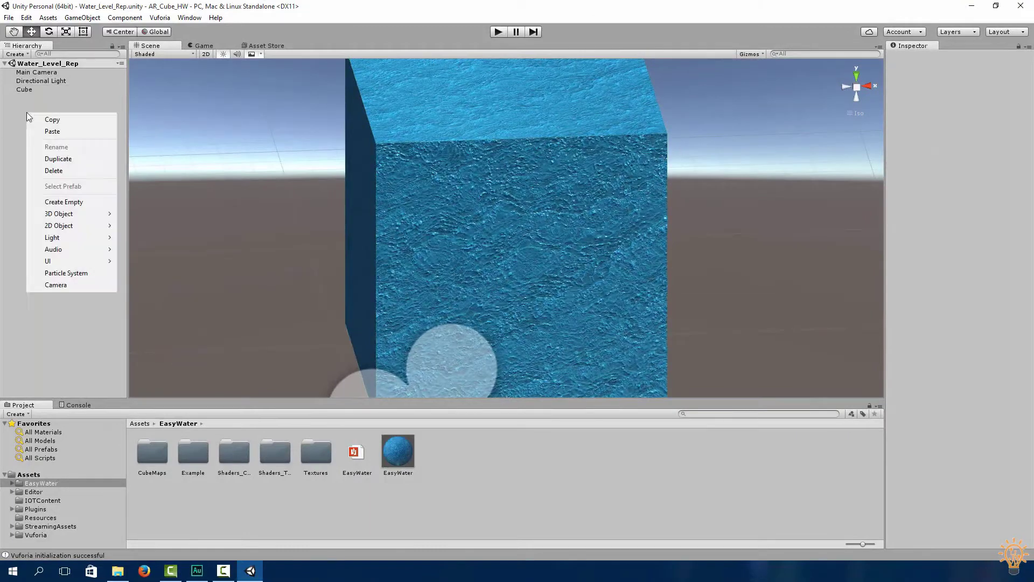
pyautogui.moveTo(82, 205)
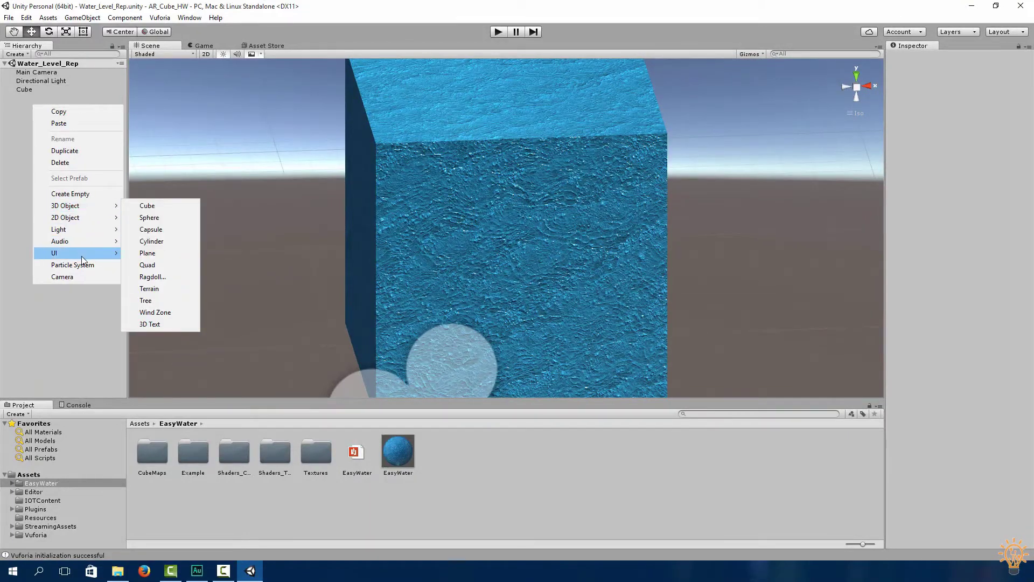
pyautogui.moveTo(82, 255)
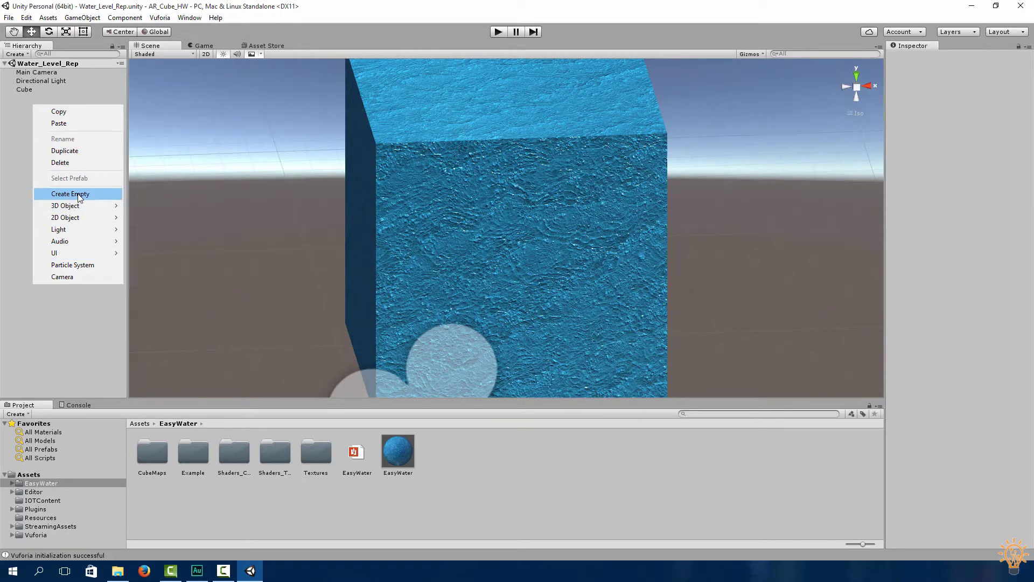
pyautogui.click(79, 195)
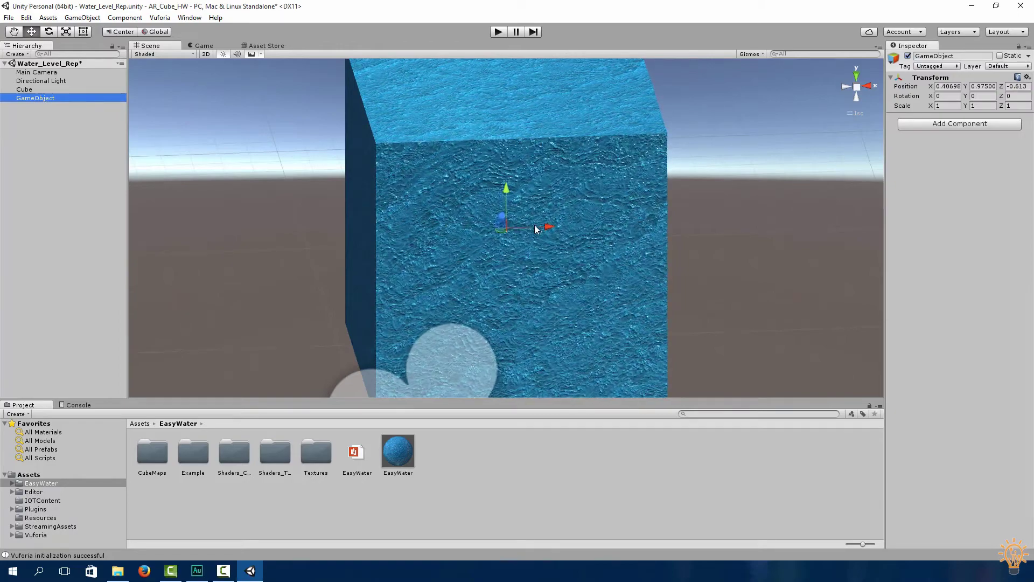
# Step: Move the empty object to the cube's top-left edge as Cube_Pivot, then bring up File Explorer
pyautogui.moveTo(542, 227); pyautogui.dragTo(308, 221)
pyautogui.click(271, 226)
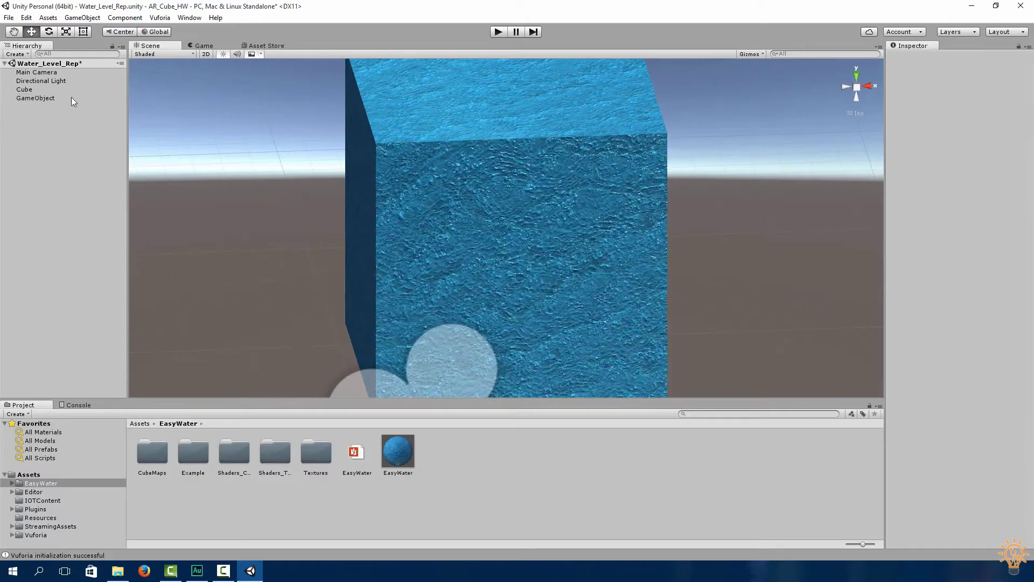
pyautogui.click(45, 97)
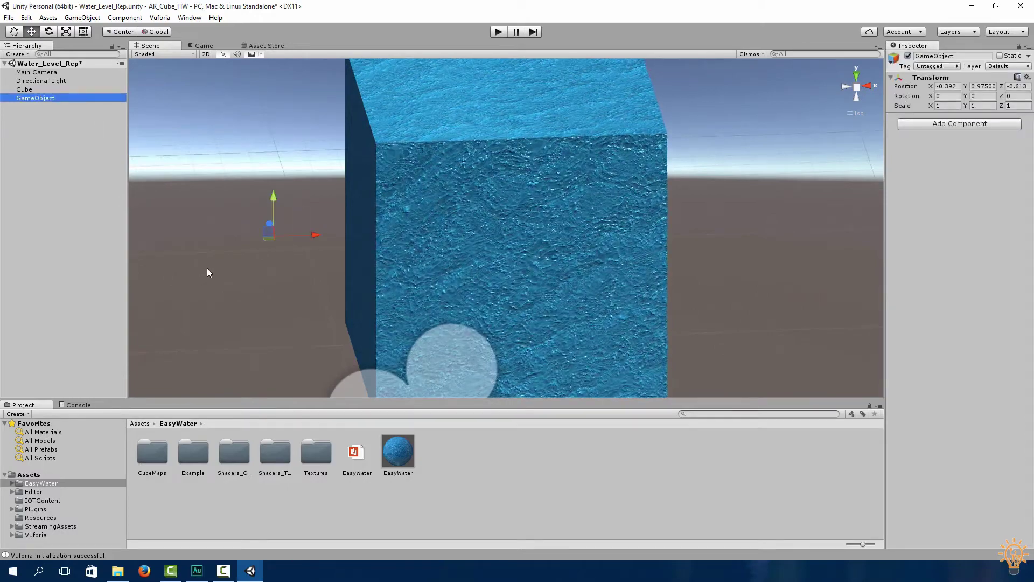
pyautogui.moveTo(122, 573)
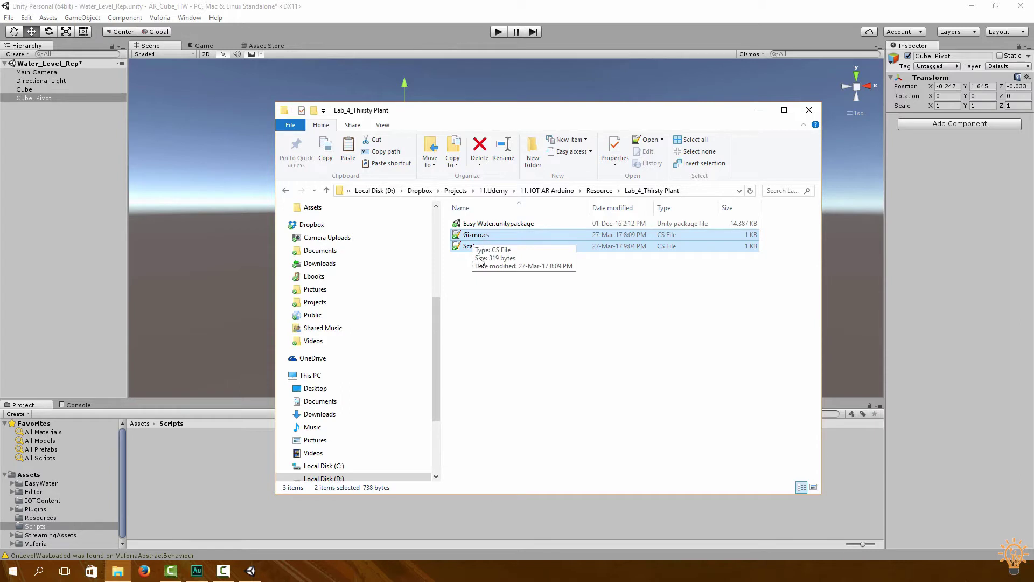
# Step: Drag Gizmo.cs and Scale.cs from Explorer into the project's Assets/Scripts folder
pyautogui.moveTo(476, 247); pyautogui.dragTo(234, 454)
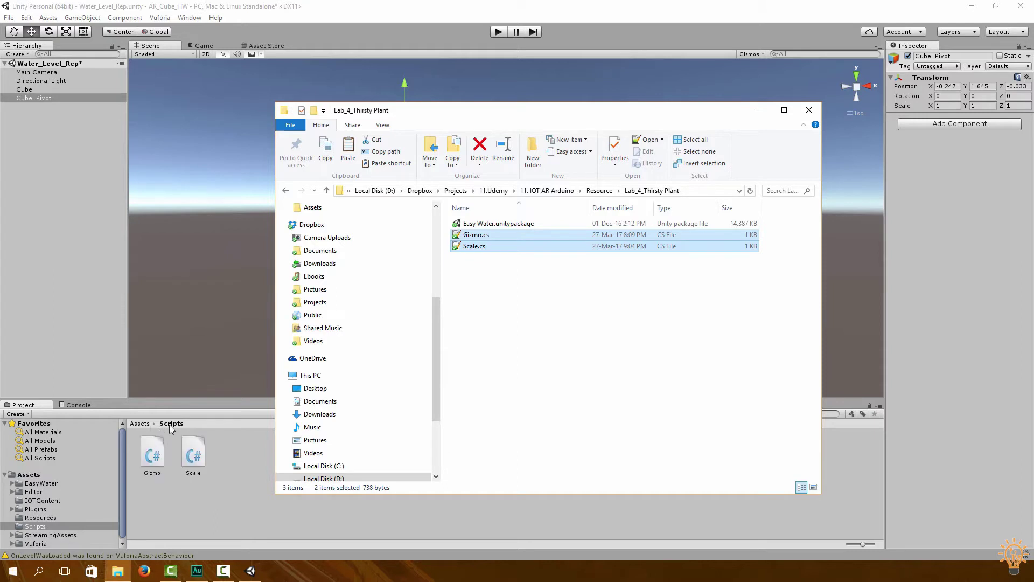
# Step: Return to Unity and open the Assets > Scripts folder
pyautogui.click(172, 495)
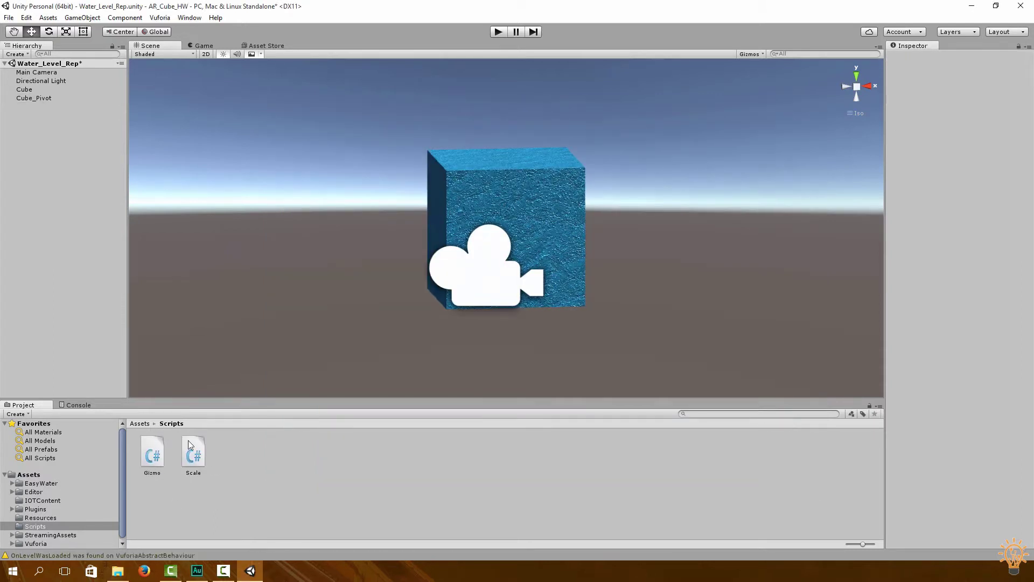
pyautogui.click(32, 475)
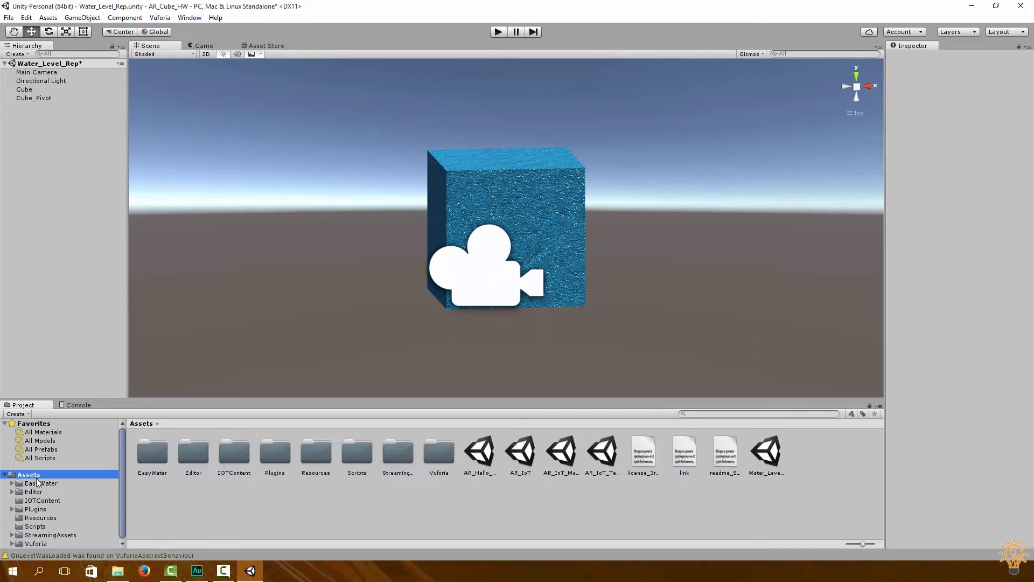
pyautogui.doubleClick(351, 455)
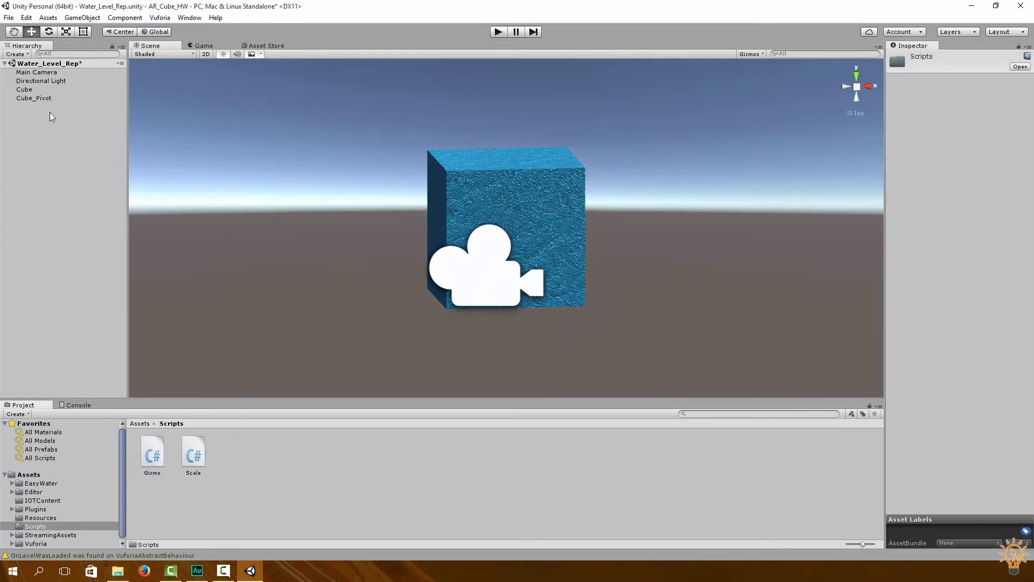
# Step: Attach the Gizmo script to Cube_Pivot through its Inspector
pyautogui.click(34, 99)
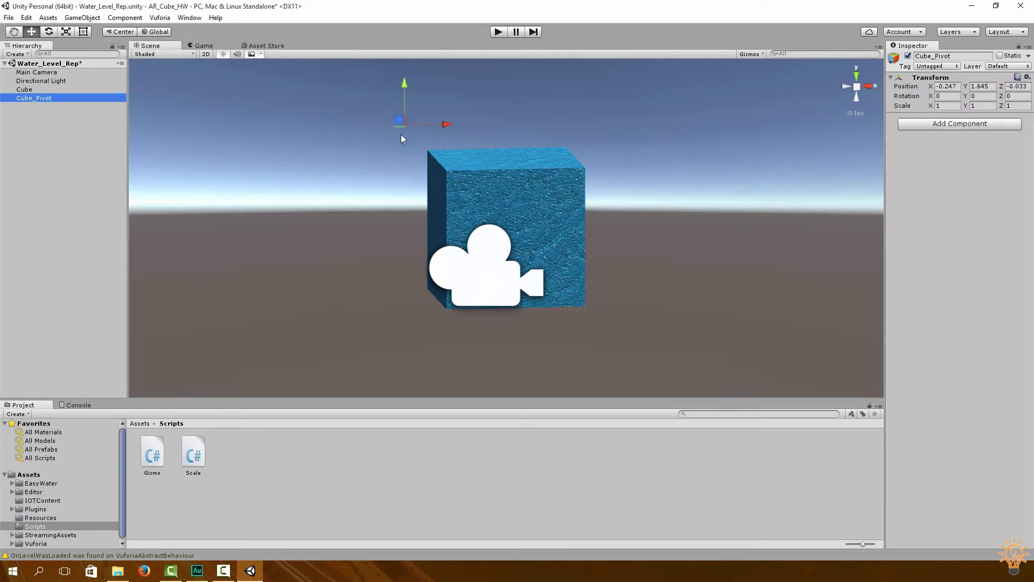
pyautogui.click(223, 486)
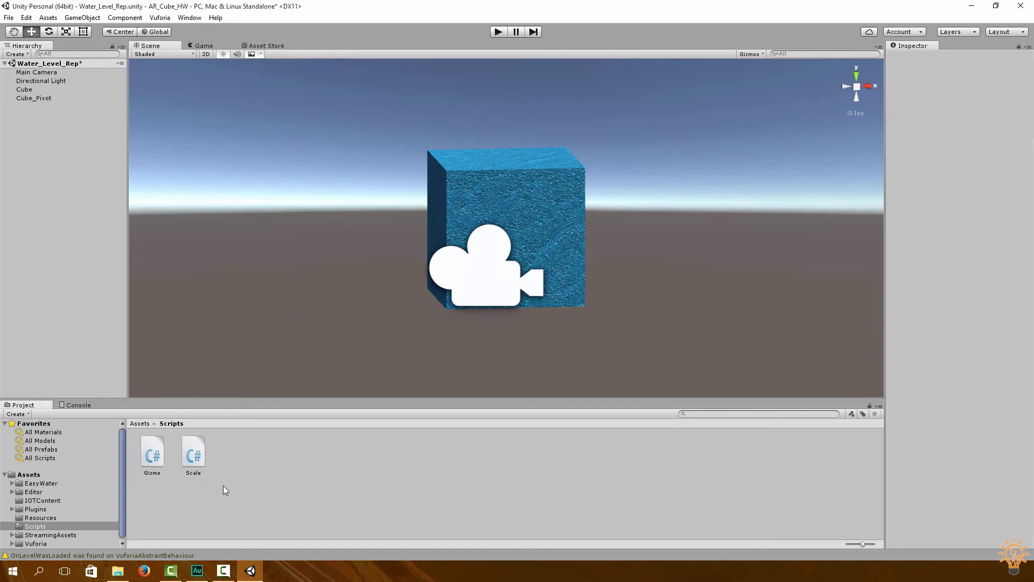
pyautogui.click(156, 457)
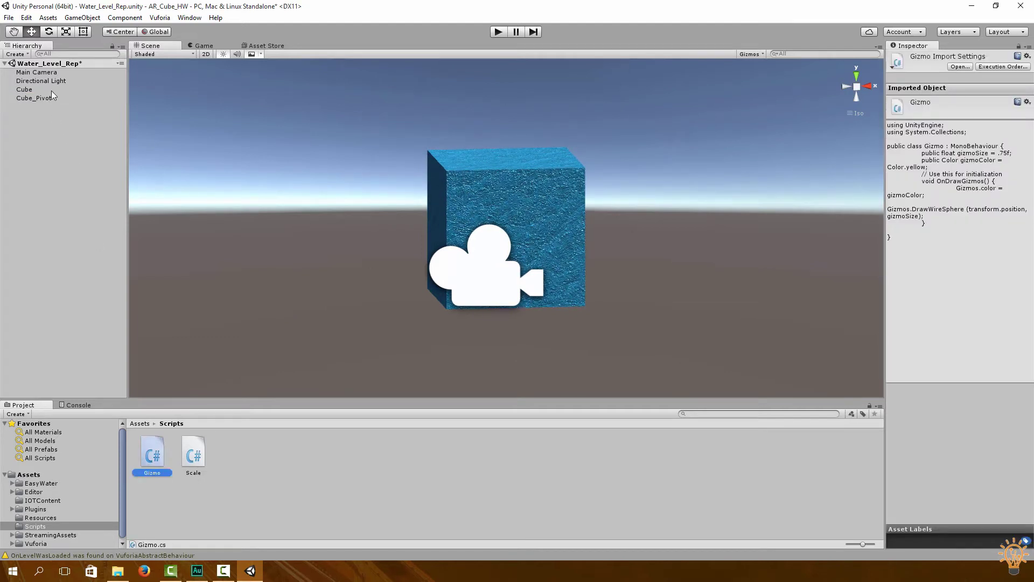
pyautogui.click(35, 98)
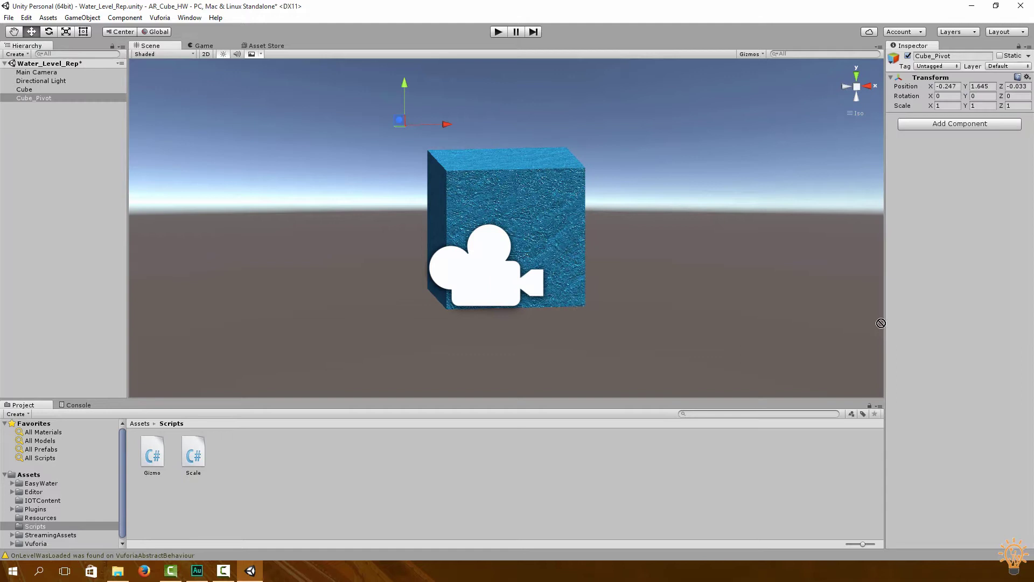
pyautogui.moveTo(881, 323); pyautogui.dragTo(941, 273)
pyautogui.click(152, 455)
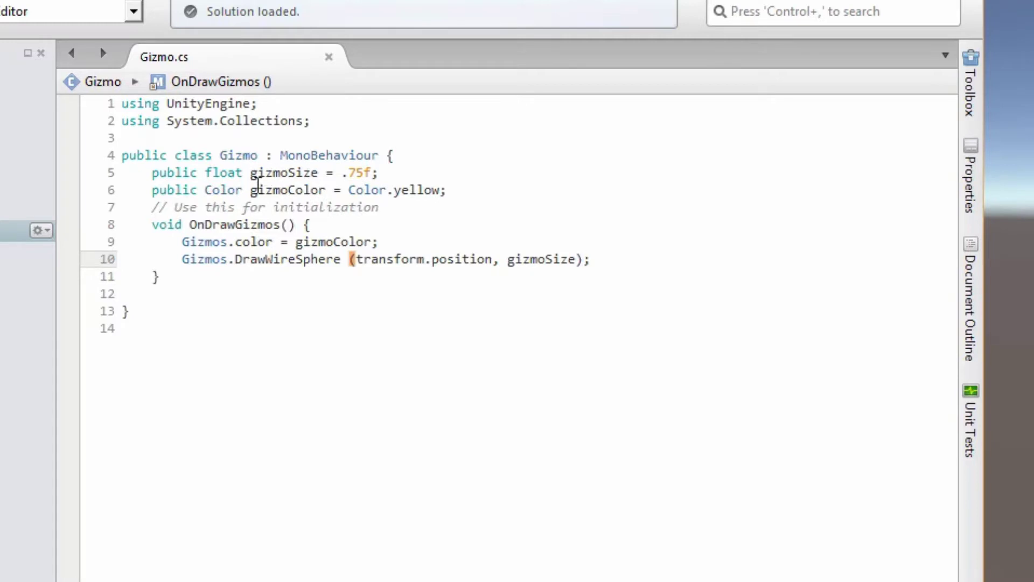
# Step: Review Gizmo.cs: the .75f gizmoSize, the Color.yellow gizmoColor, and the OnDrawGizmos method
pyautogui.click(377, 172)
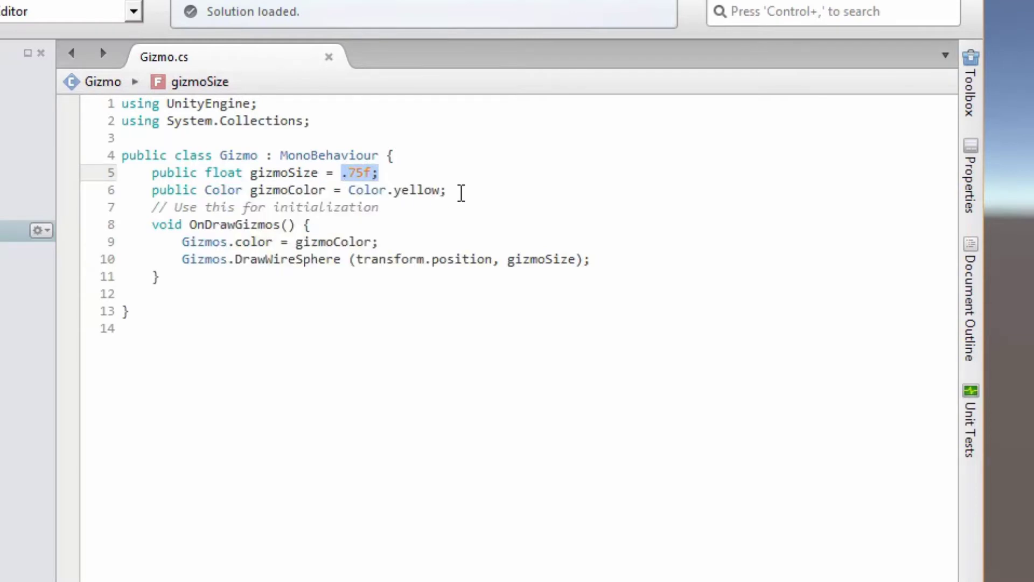
pyautogui.moveTo(461, 193); pyautogui.dragTo(343, 193)
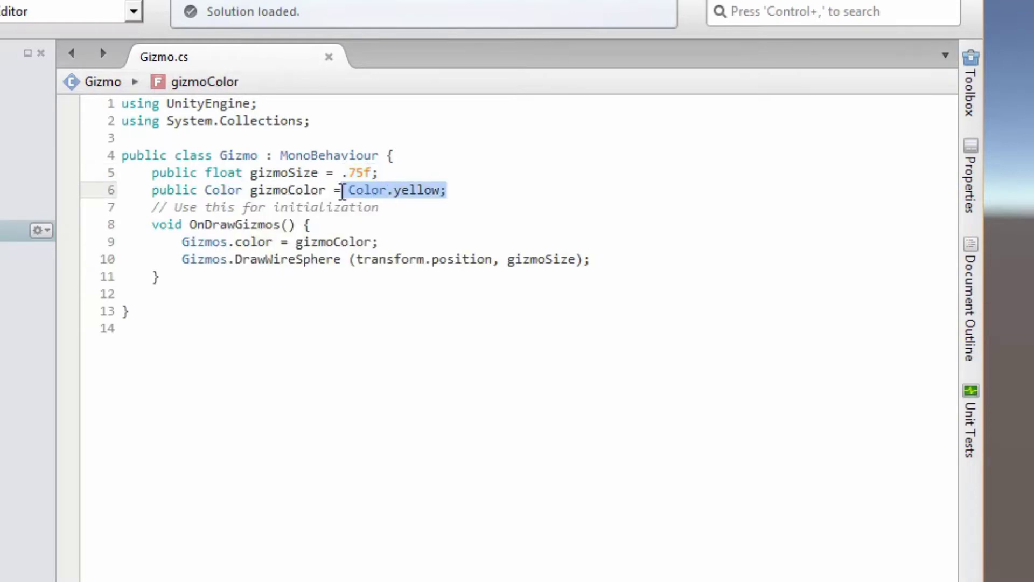
pyautogui.click(190, 225)
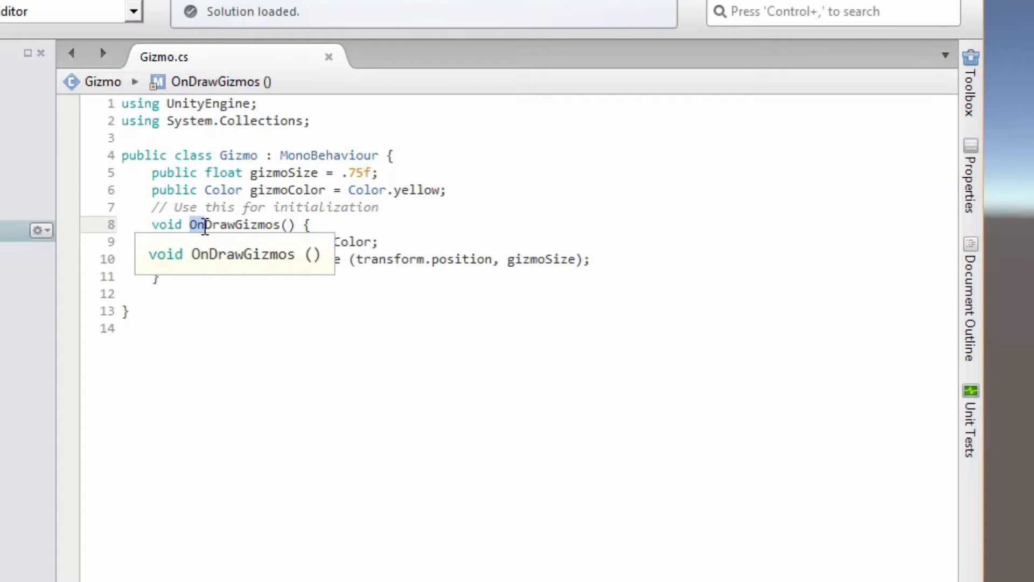
pyautogui.click(222, 225)
pyautogui.moveTo(190, 225); pyautogui.dragTo(267, 226)
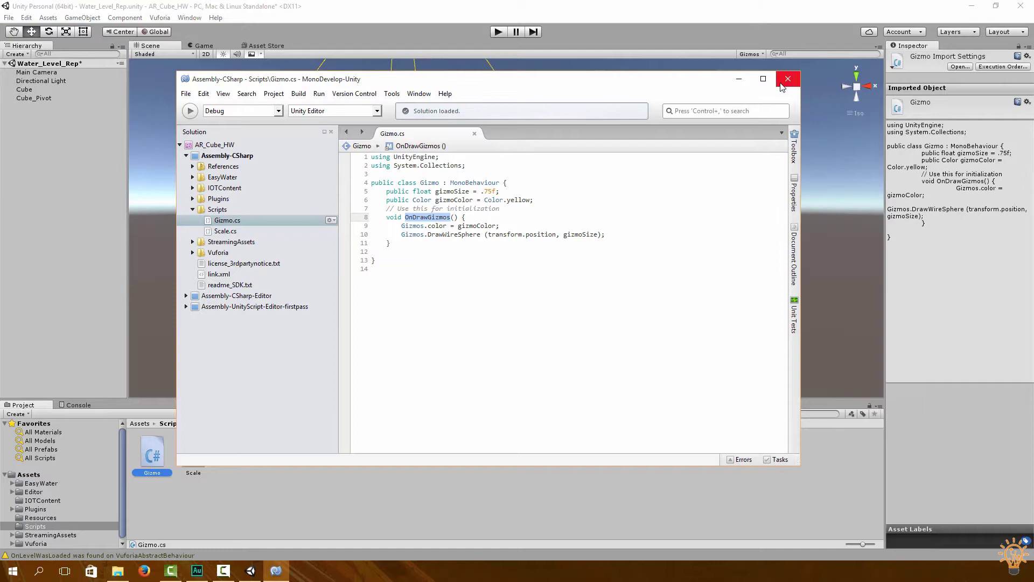
# Step: Back in Unity, make Cube_Pivot's gizmo red with a size of 0.06
pyautogui.click(787, 79)
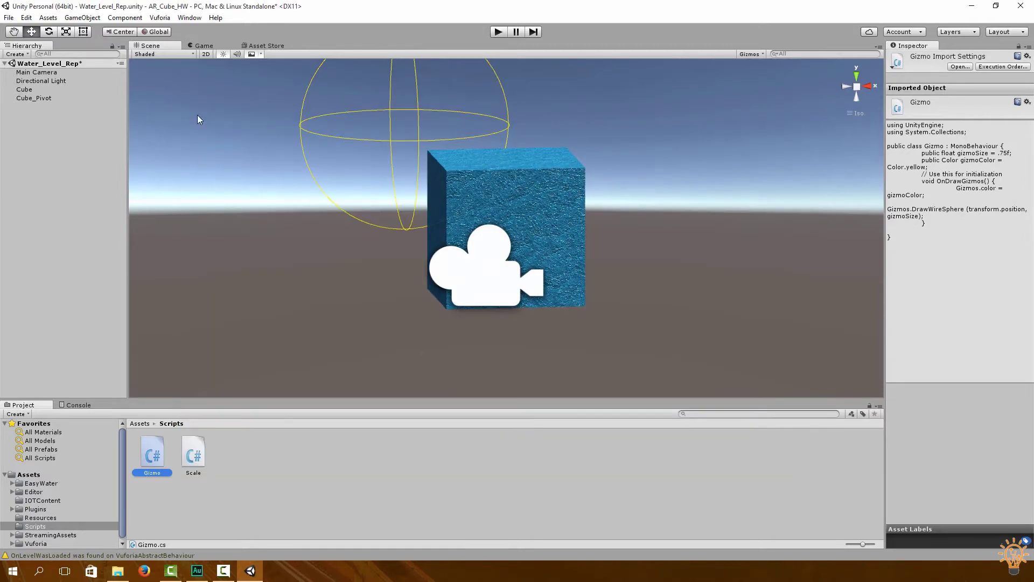
pyautogui.click(33, 98)
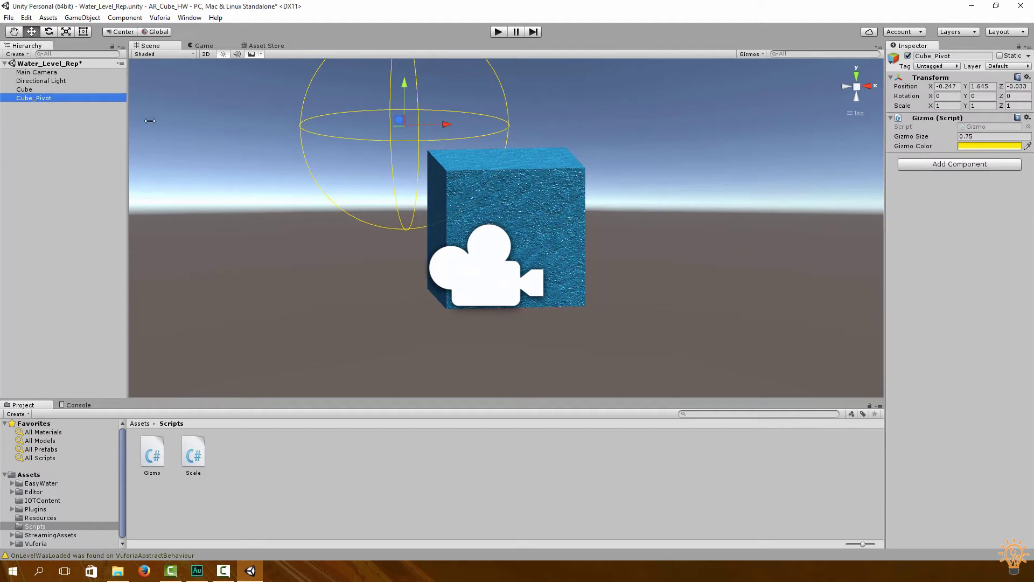
pyautogui.click(980, 147)
pyautogui.moveTo(152, 192); pyautogui.dragTo(151, 169)
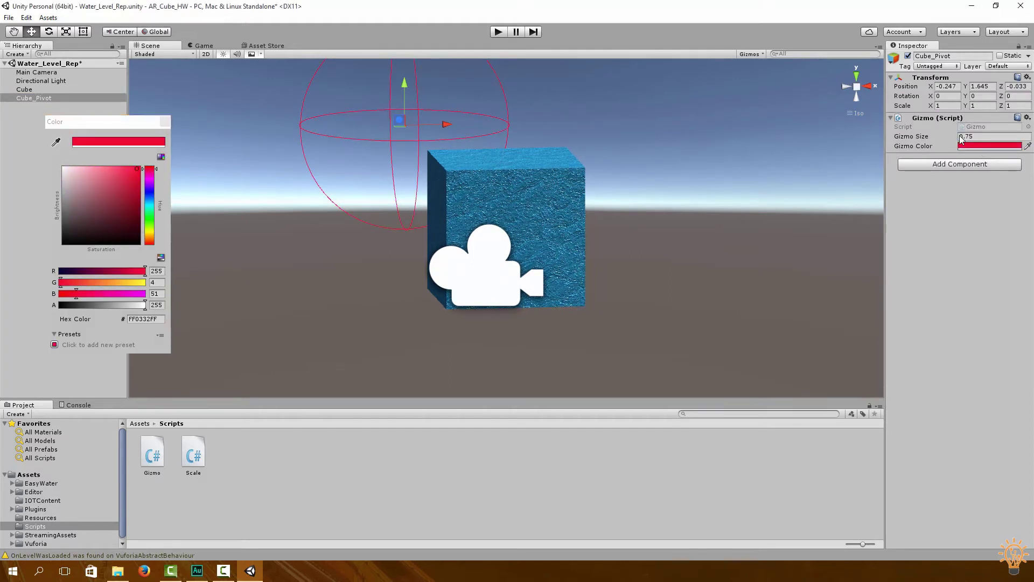
pyautogui.moveTo(954, 137); pyautogui.dragTo(942, 139)
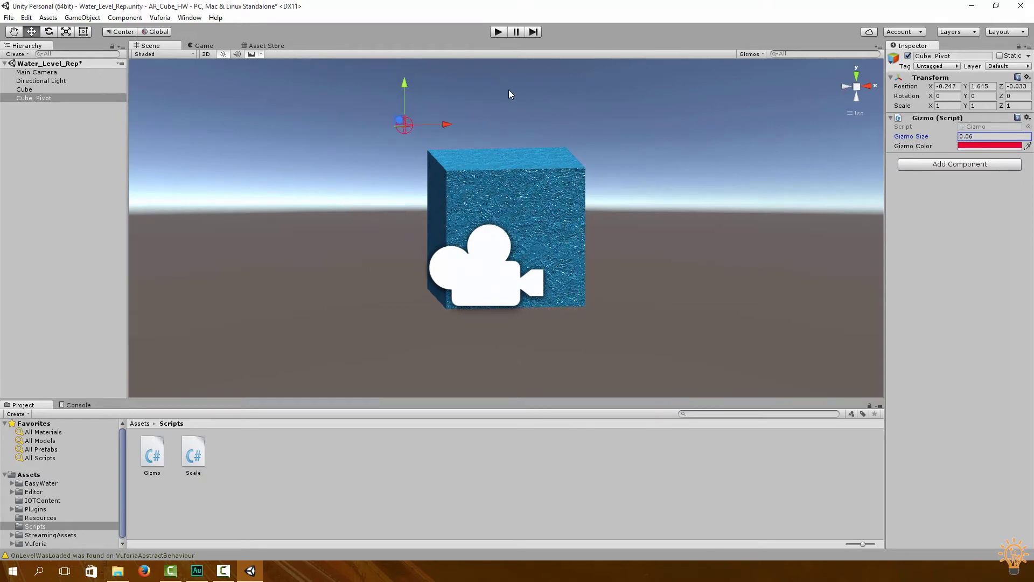
pyautogui.hotkey('ctrl', 'v')
# Step: Reposition Cube_Pivot precisely onto the cube's top-left edge
pyautogui.keyDown('alt'); pyautogui.moveTo(377, 157); pyautogui.dragTo(466, 169); pyautogui.keyUp('alt')
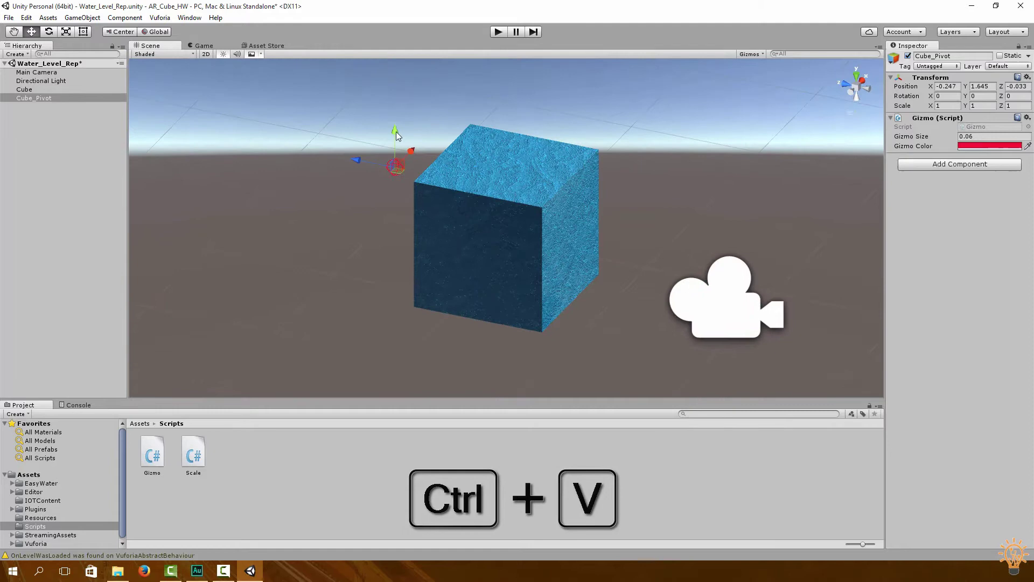
pyautogui.moveTo(396, 132); pyautogui.dragTo(390, 162)
pyautogui.keyDown('alt'); pyautogui.moveTo(500, 190); pyautogui.dragTo(461, 176); pyautogui.keyUp('alt')
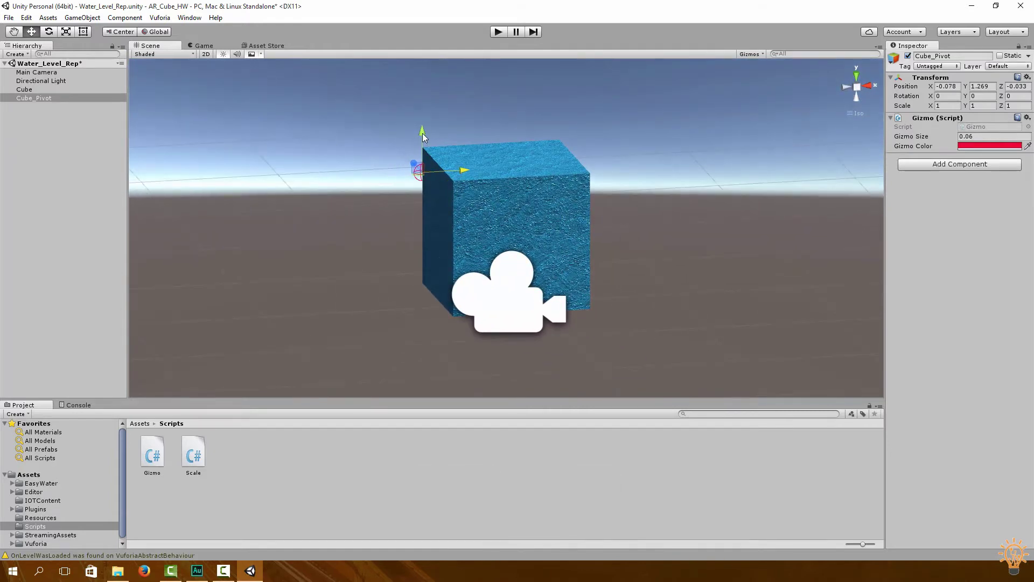
pyautogui.moveTo(424, 129); pyautogui.dragTo(425, 111)
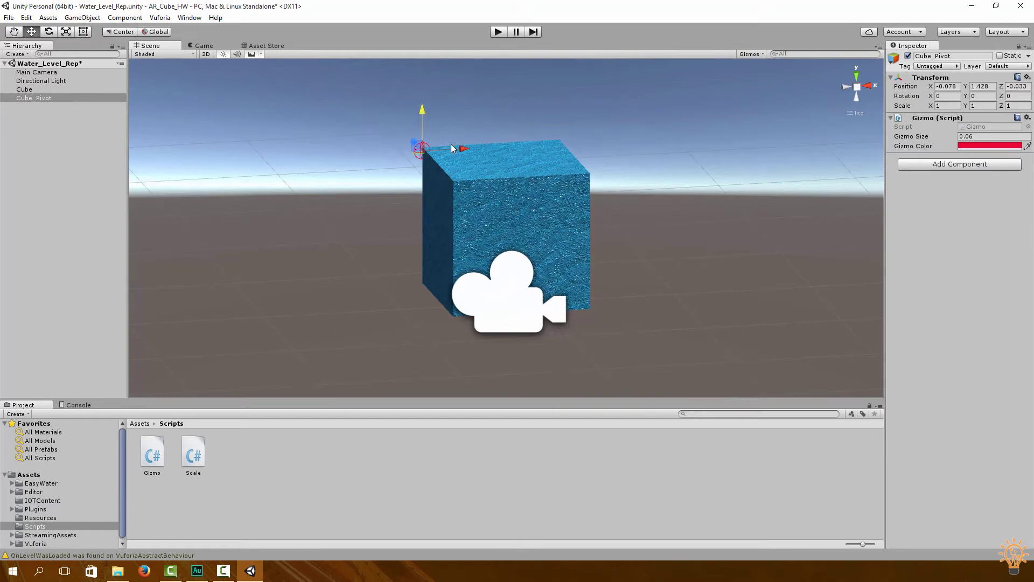
pyautogui.keyDown('ctrl'); pyautogui.moveTo(468, 148); pyautogui.dragTo(535, 146); pyautogui.keyUp('ctrl')
pyautogui.hotkey('ctrl', 'z')
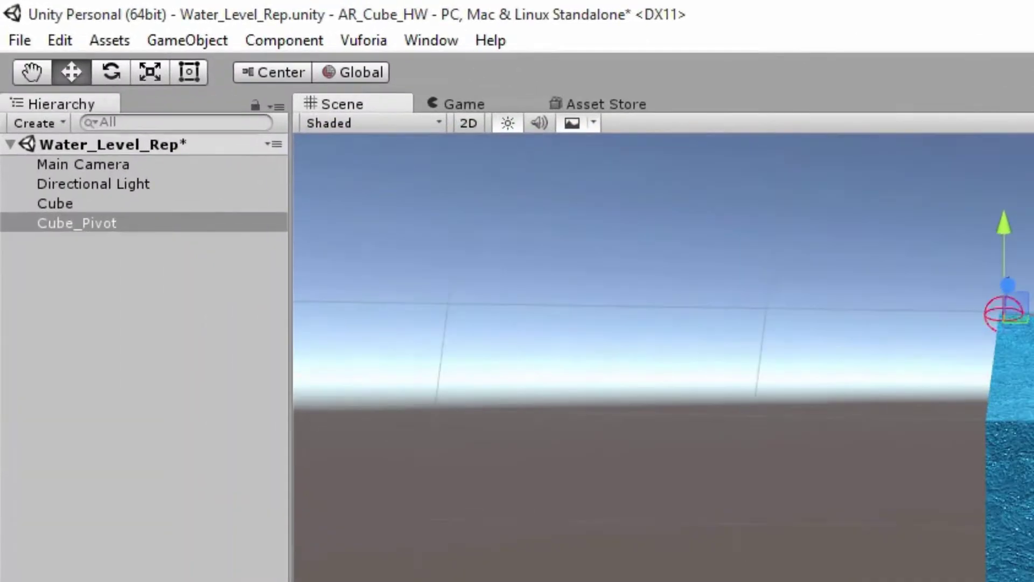
# Step: Parent Cube under Cube_Pivot in the Hierarchy
pyautogui.click(60, 180)
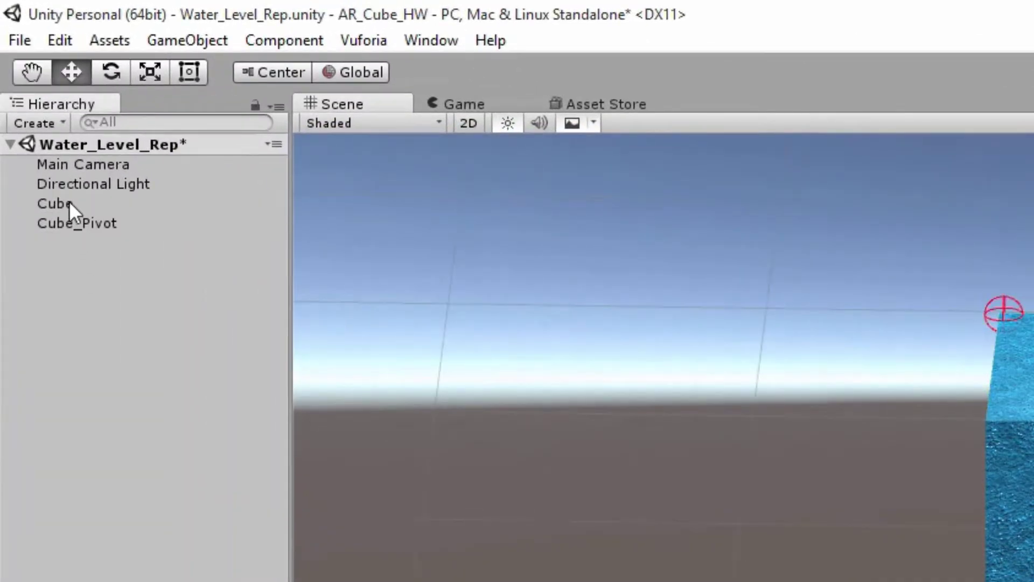
pyautogui.moveTo(69, 203); pyautogui.dragTo(68, 223)
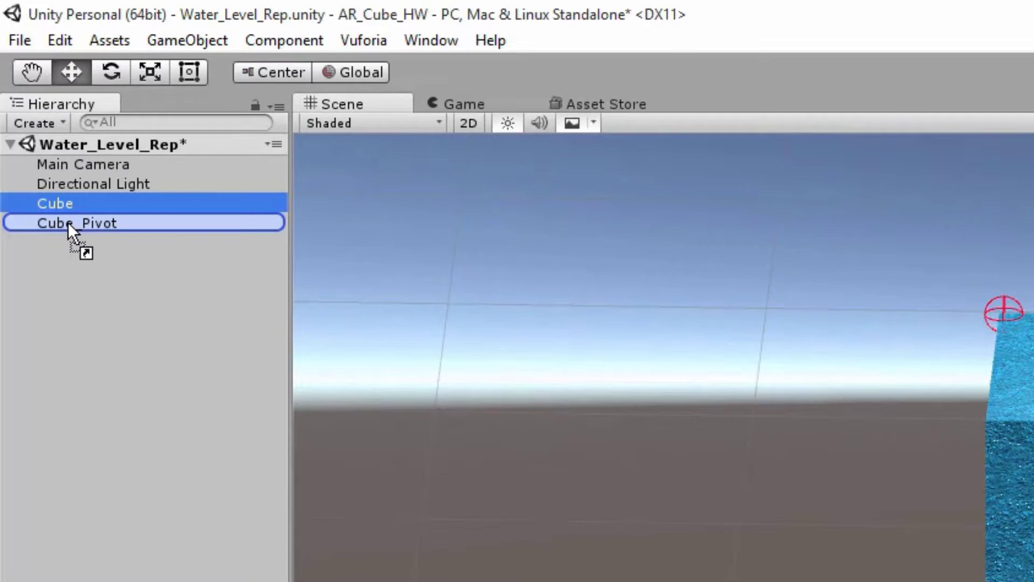
pyautogui.moveTo(68, 222); pyautogui.dragTo(68, 222)
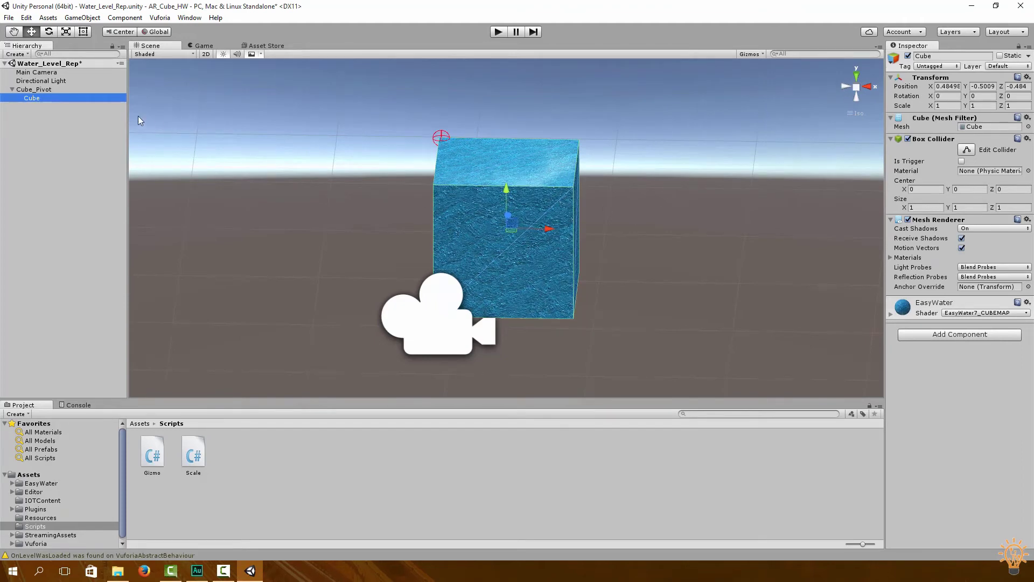
# Step: Try Cube_Pivot's Scale X at 2.32 and scrub it, then reset it to 1
pyautogui.click(79, 90)
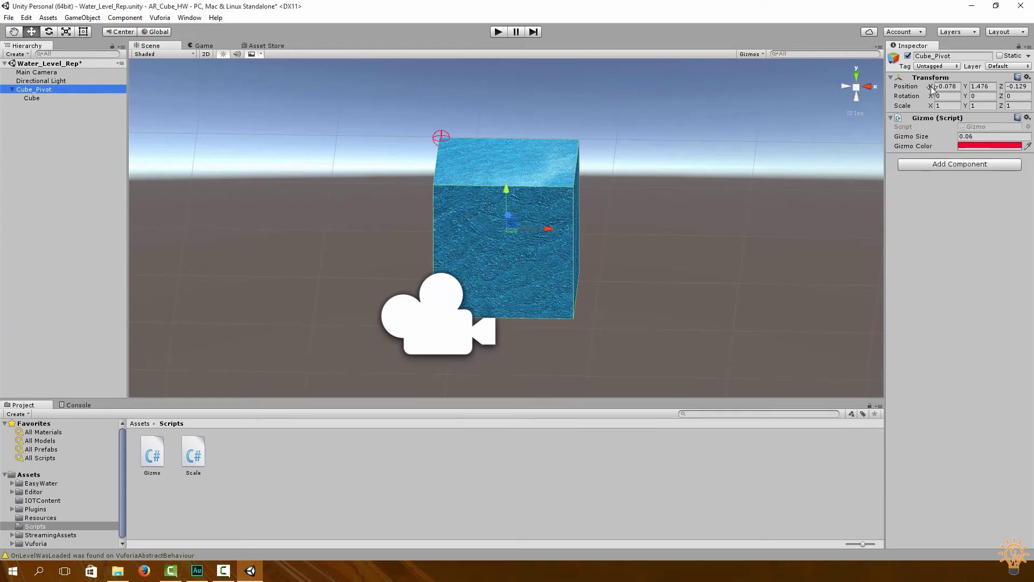
pyautogui.click(953, 106)
pyautogui.write('2.32')
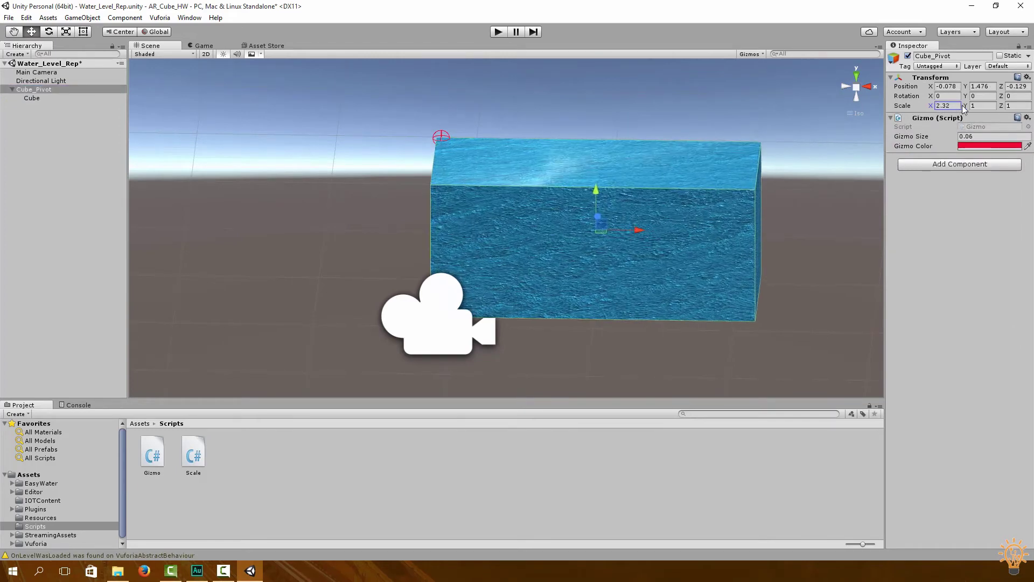
pyautogui.moveTo(931, 106); pyautogui.dragTo(954, 125)
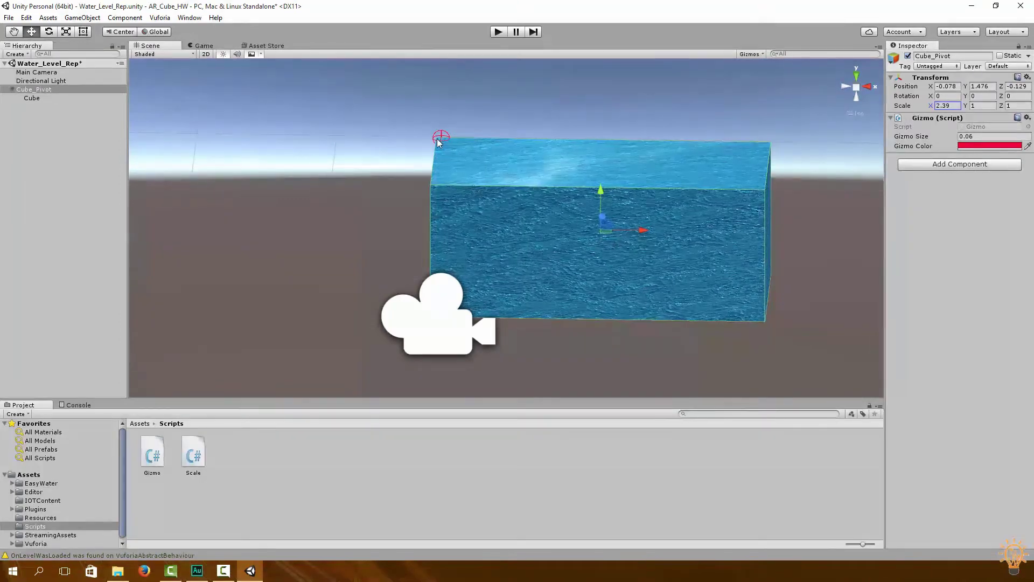
pyautogui.write('1')
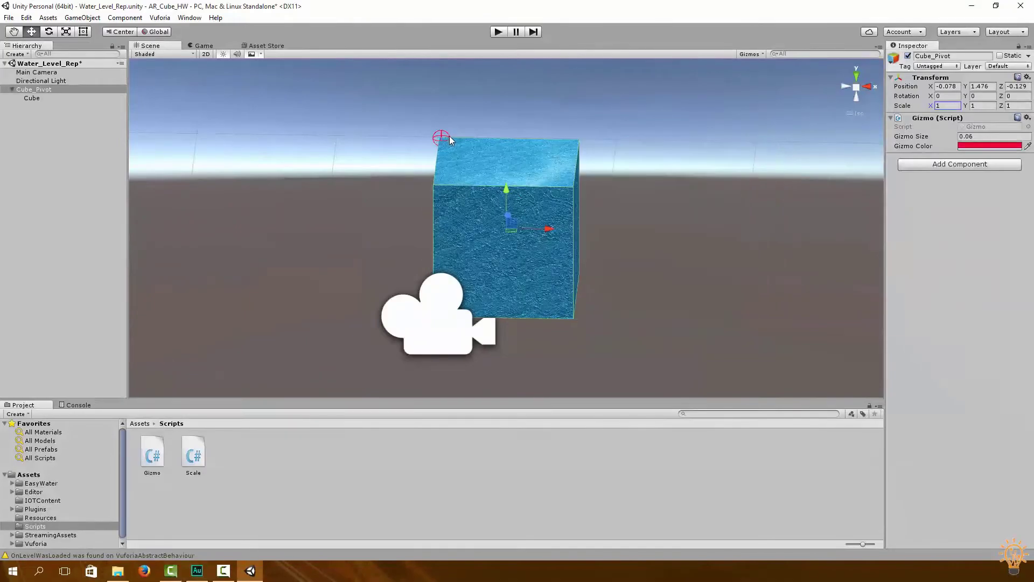
pyautogui.scroll(3, 431, 124)
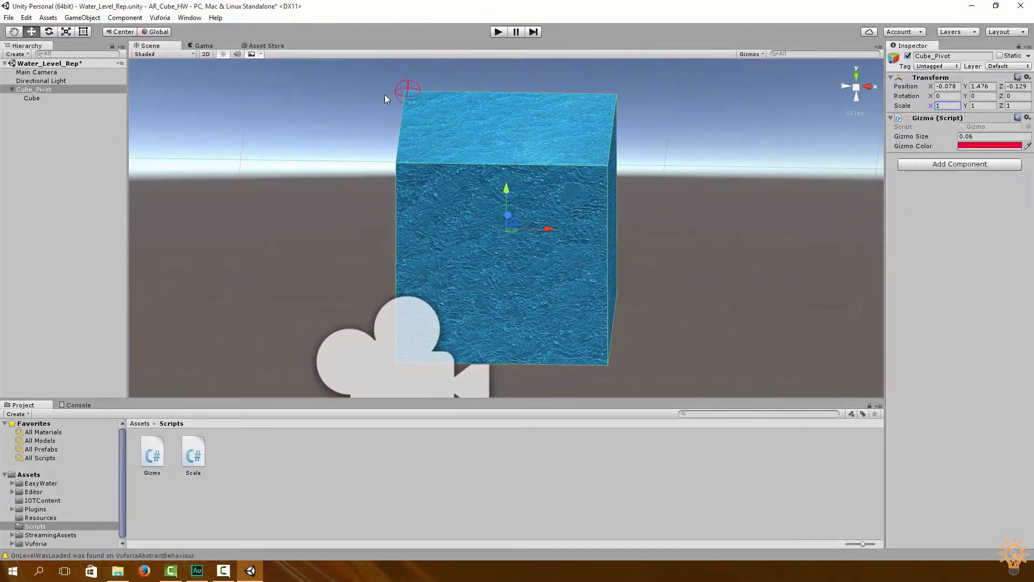
# Step: Unparent Cube and move Cube_Pivot along X and Z onto the cube's corner
pyautogui.keyDown('alt'); pyautogui.moveTo(385, 95); pyautogui.dragTo(543, 195); pyautogui.keyUp('alt')
pyautogui.moveTo(32, 97); pyautogui.dragTo(38, 86)
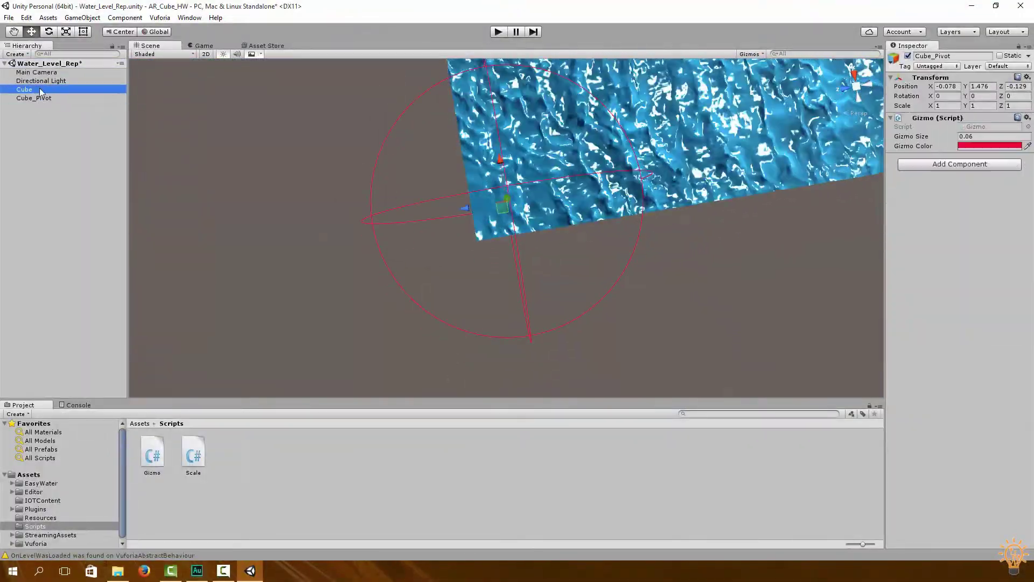
pyautogui.click(34, 97)
pyautogui.moveTo(501, 189); pyautogui.dragTo(653, 209)
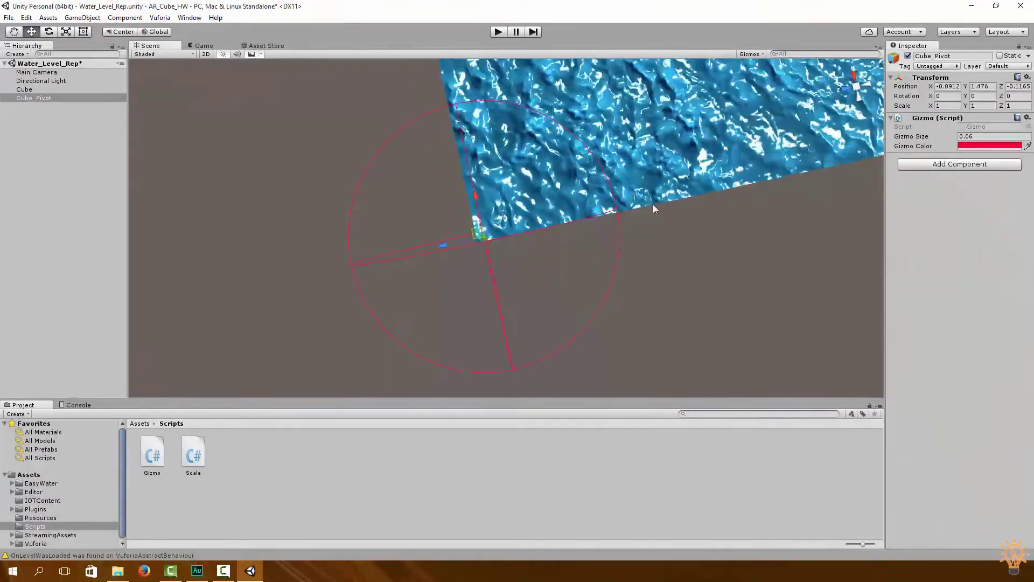
pyautogui.moveTo(441, 245); pyautogui.dragTo(434, 249)
pyautogui.moveTo(468, 200)
pyautogui.keyDown('alt'); pyautogui.mouseDown()
pyautogui.moveTo(474, 194)
pyautogui.moveTo(468, 201)
pyautogui.mouseUp(); pyautogui.keyUp('alt')
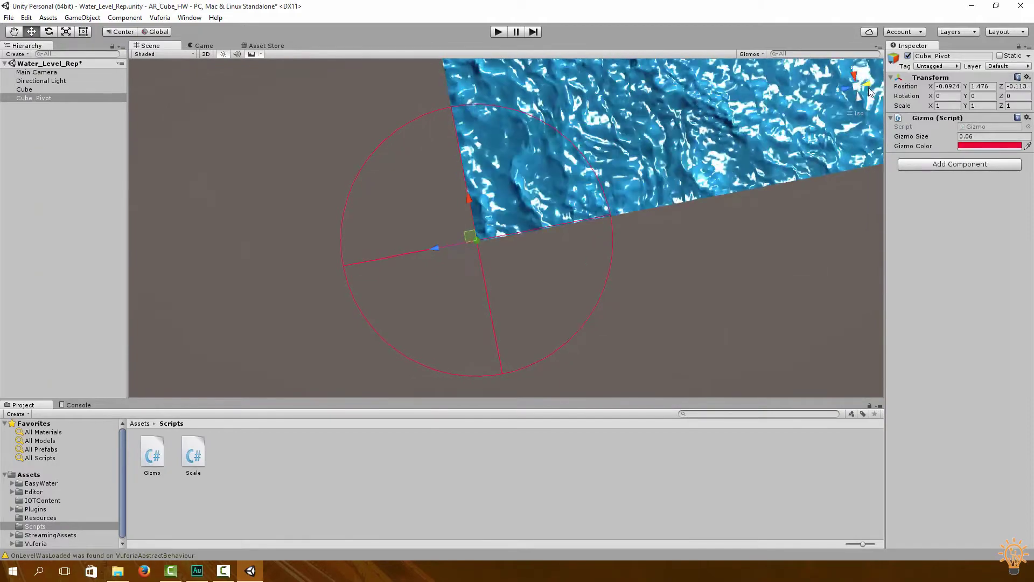
# Step: Re-parent Cube under Cube_Pivot in perspective view, then select Cube_Pivot
pyautogui.click(868, 90)
pyautogui.keyDown('alt'); pyautogui.moveTo(760, 136); pyautogui.dragTo(209, 169); pyautogui.keyUp('alt')
pyautogui.doubleClick(58, 89)
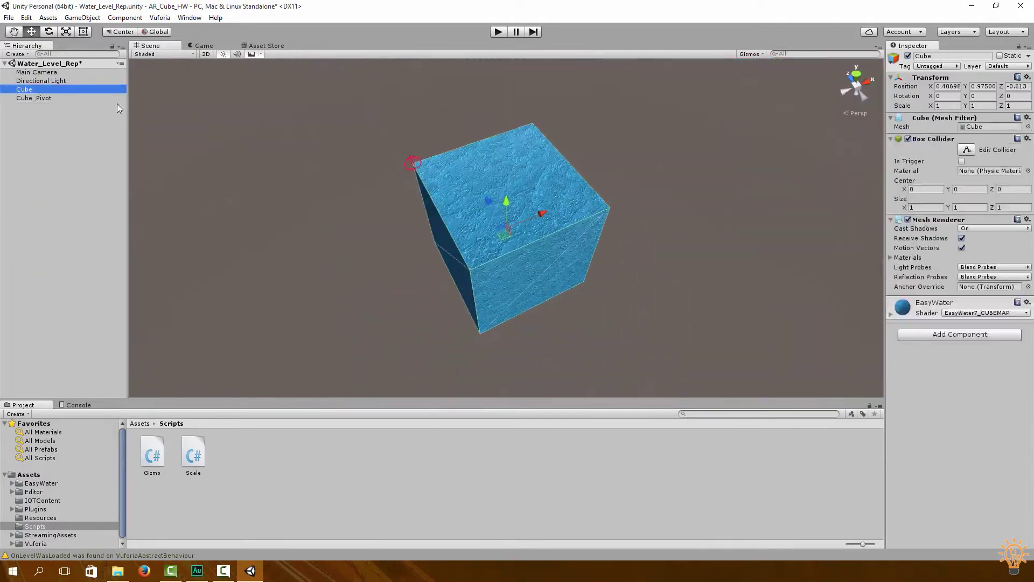
pyautogui.moveTo(24, 89); pyautogui.dragTo(36, 98)
pyautogui.click(41, 108)
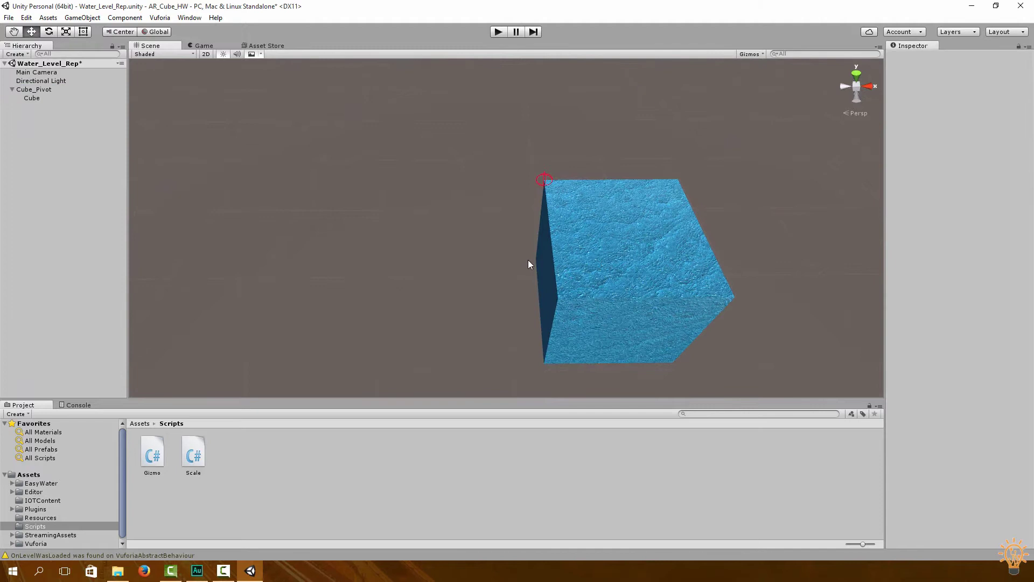
pyautogui.click(33, 89)
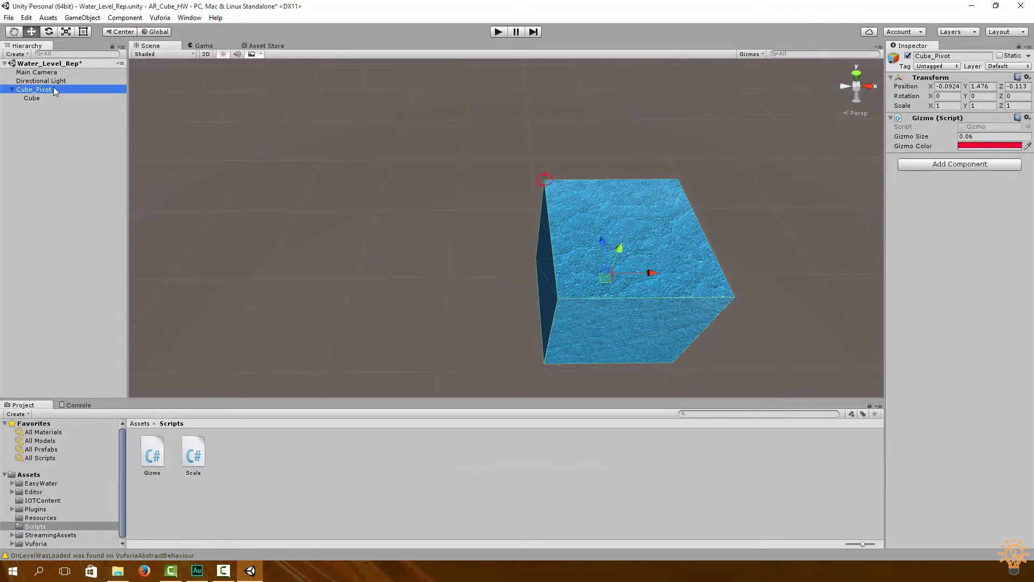
# Step: Attach the Scale script to Cube_Pivot and play-test the scene
pyautogui.moveTo(194, 456); pyautogui.dragTo(946, 229)
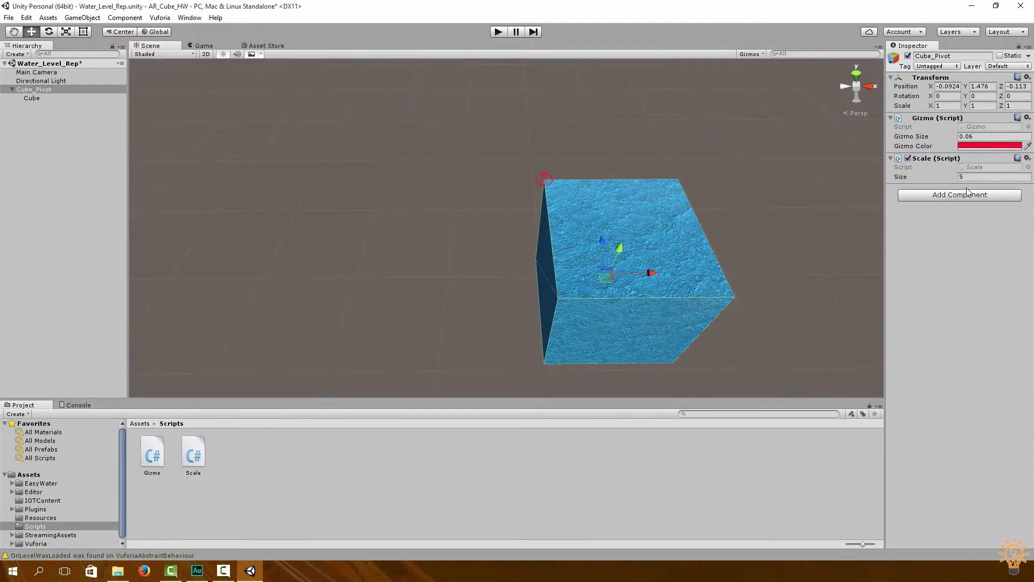
pyautogui.click(500, 32)
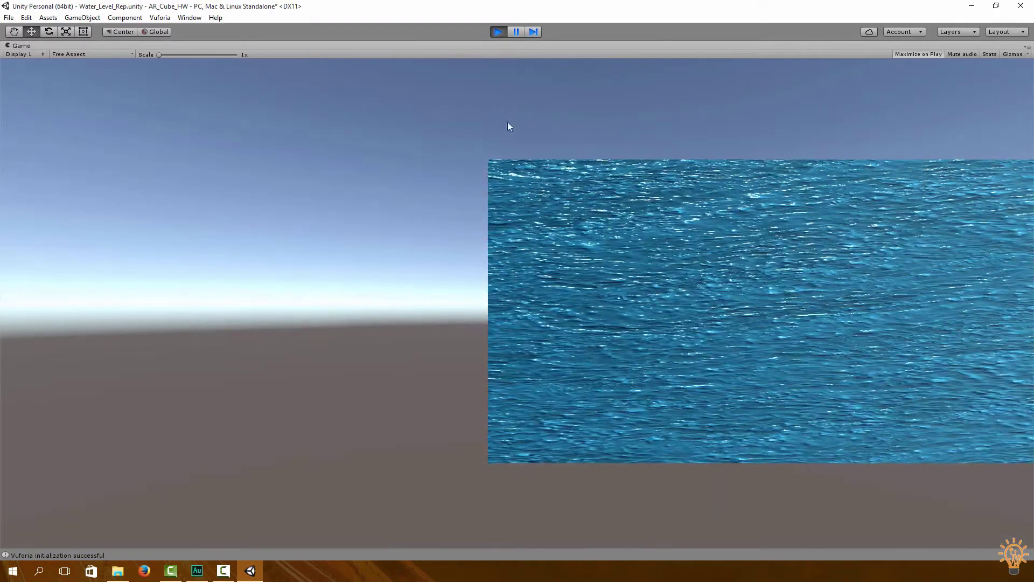
pyautogui.click(497, 33)
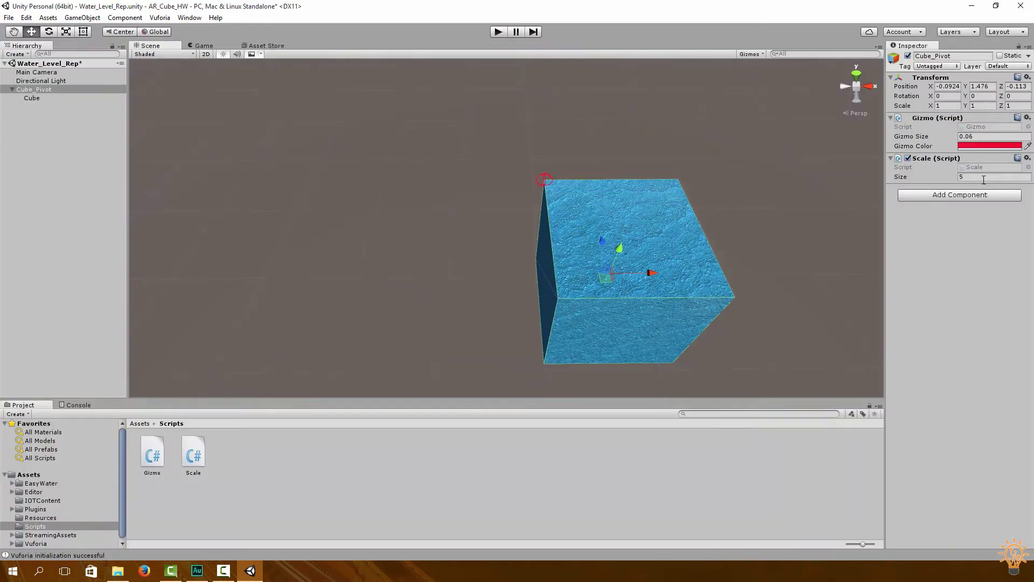
# Step: Set the Scale script's Size to 1, play-test again, and select the Scale asset
pyautogui.click(927, 176)
pyautogui.write('1')
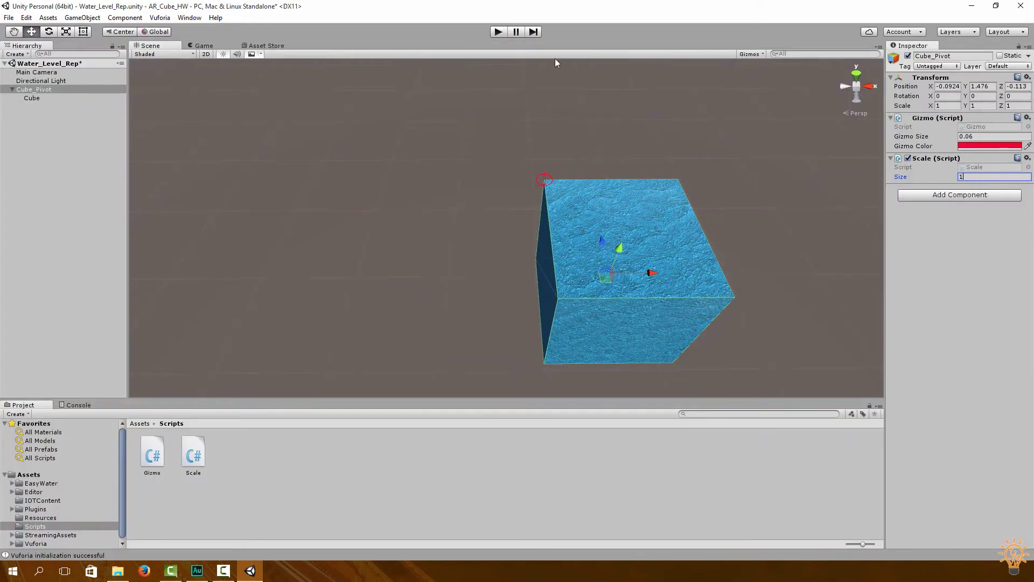
pyautogui.click(497, 32)
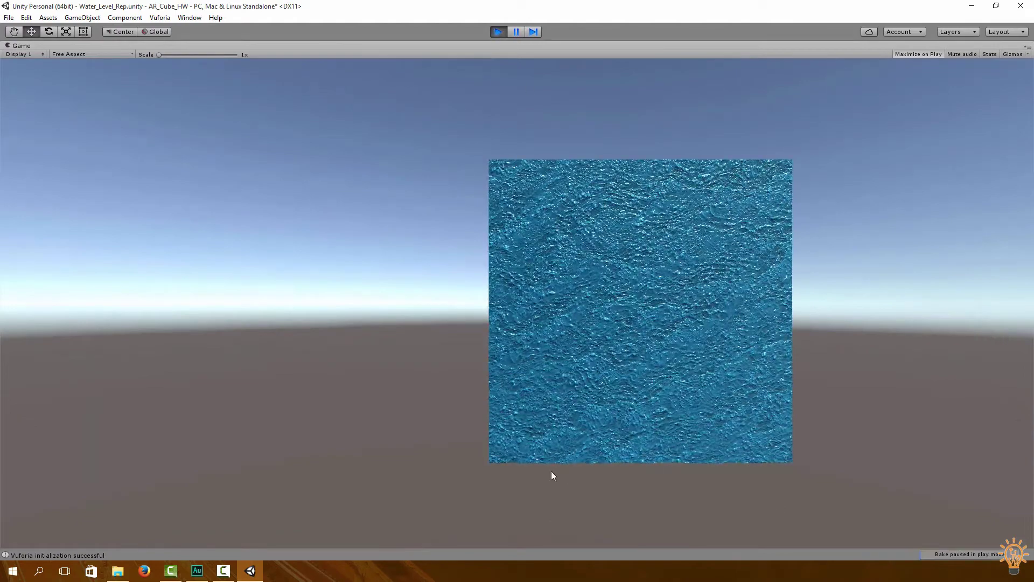
pyautogui.click(497, 32)
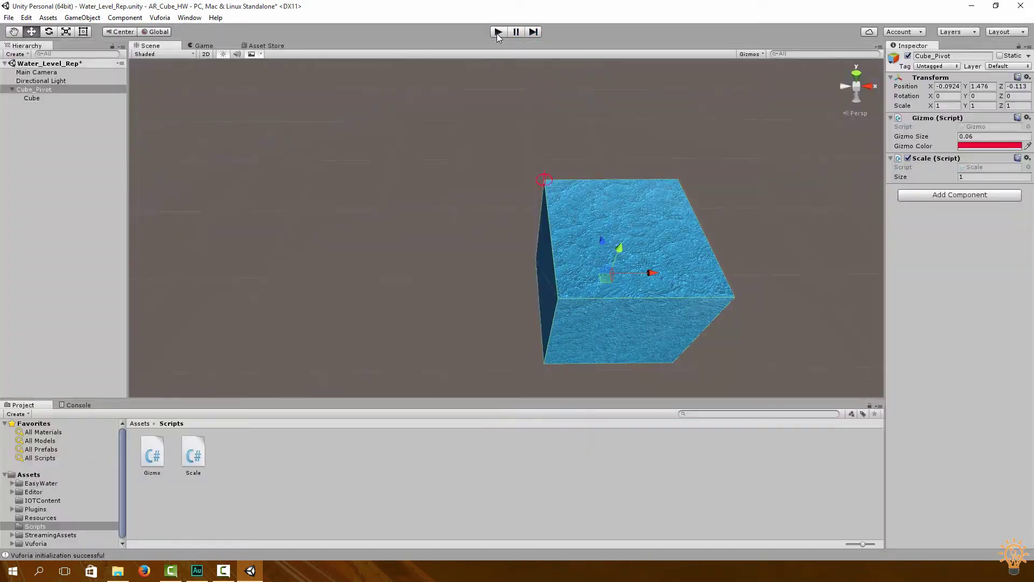
pyautogui.click(195, 457)
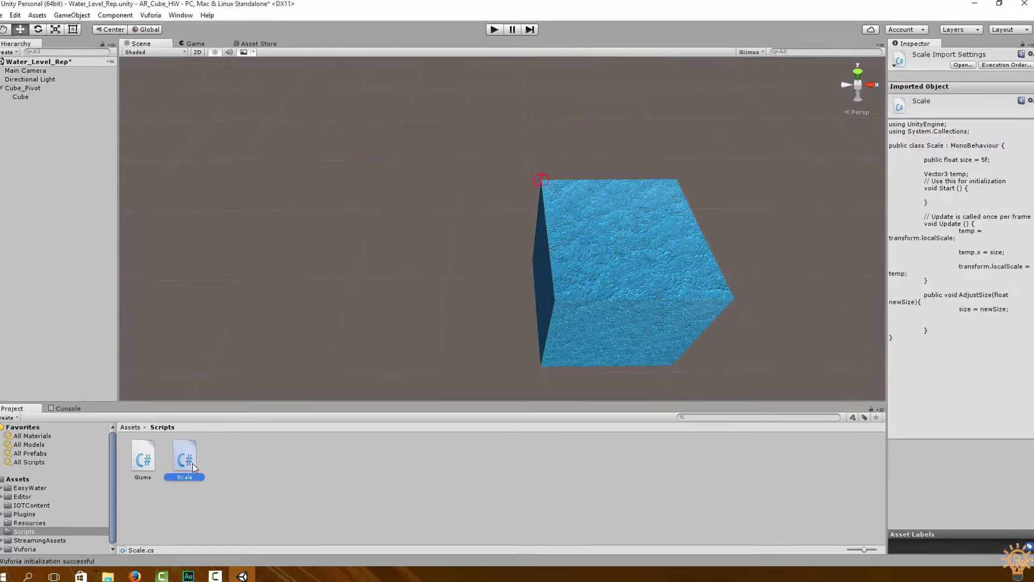
# Step: Open Scale.cs and review the size 5f default, Vector3 temp, Start and Update
pyautogui.doubleClick(184, 460)
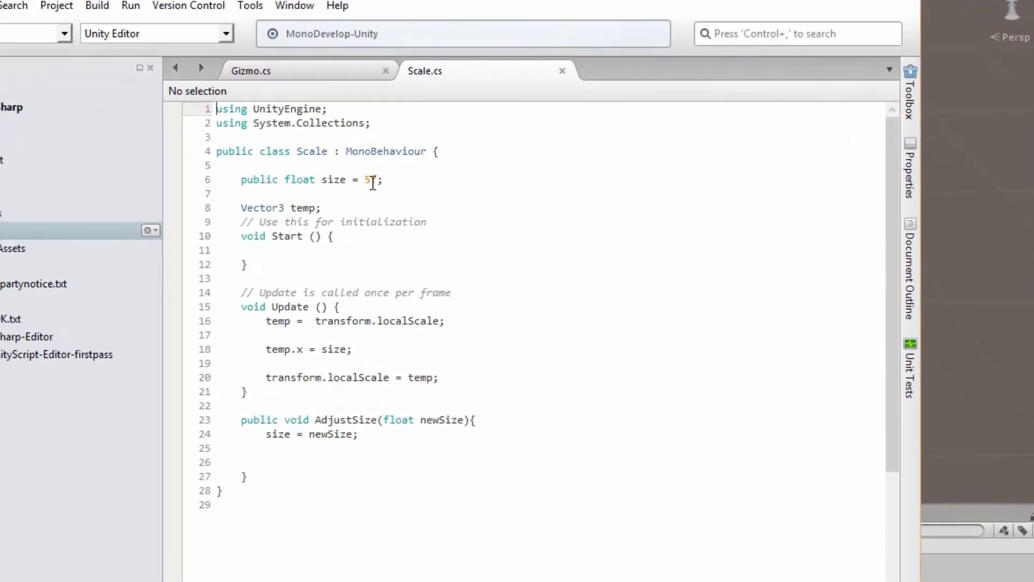
pyautogui.moveTo(377, 181); pyautogui.dragTo(366, 179)
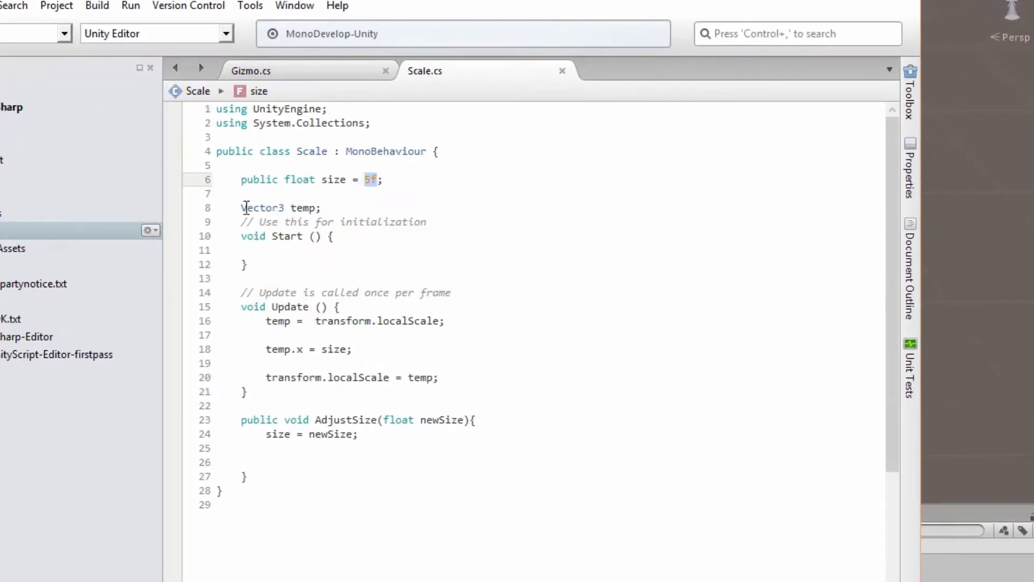
pyautogui.moveTo(240, 208); pyautogui.dragTo(320, 212)
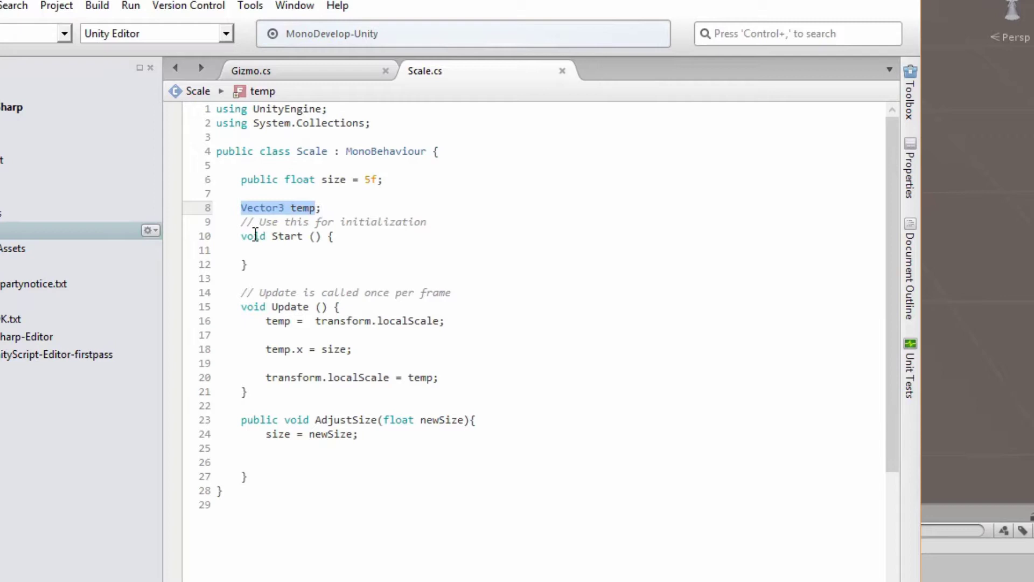
pyautogui.moveTo(241, 236); pyautogui.dragTo(276, 263)
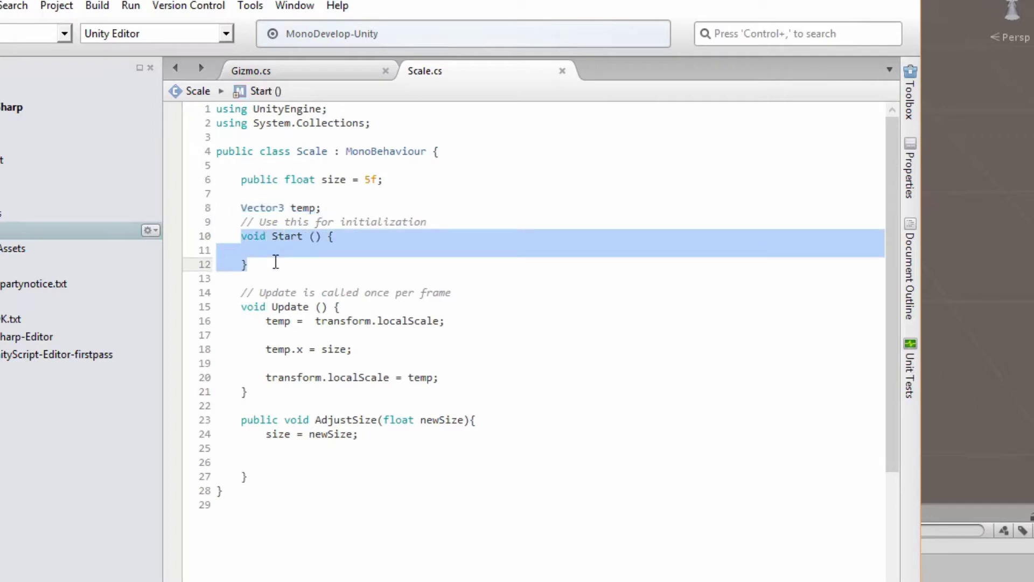
pyautogui.moveTo(241, 306); pyautogui.dragTo(347, 309)
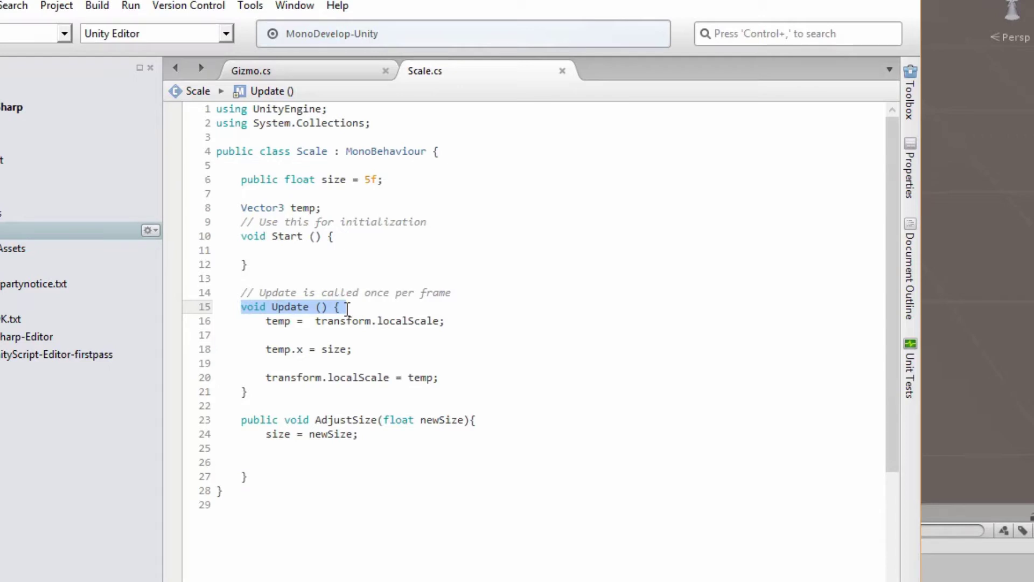
pyautogui.click(288, 326)
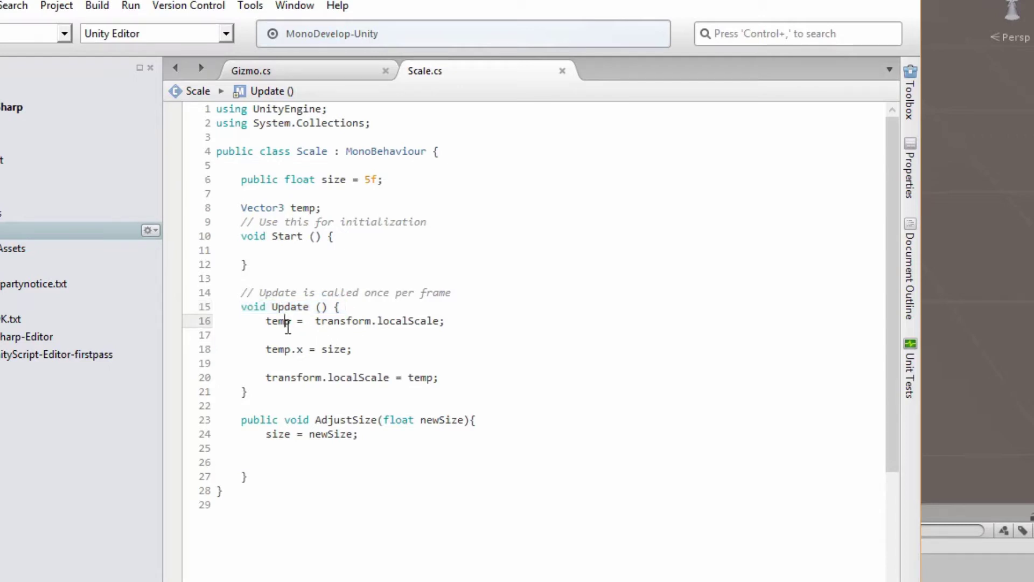
pyautogui.moveTo(315, 324); pyautogui.dragTo(378, 324)
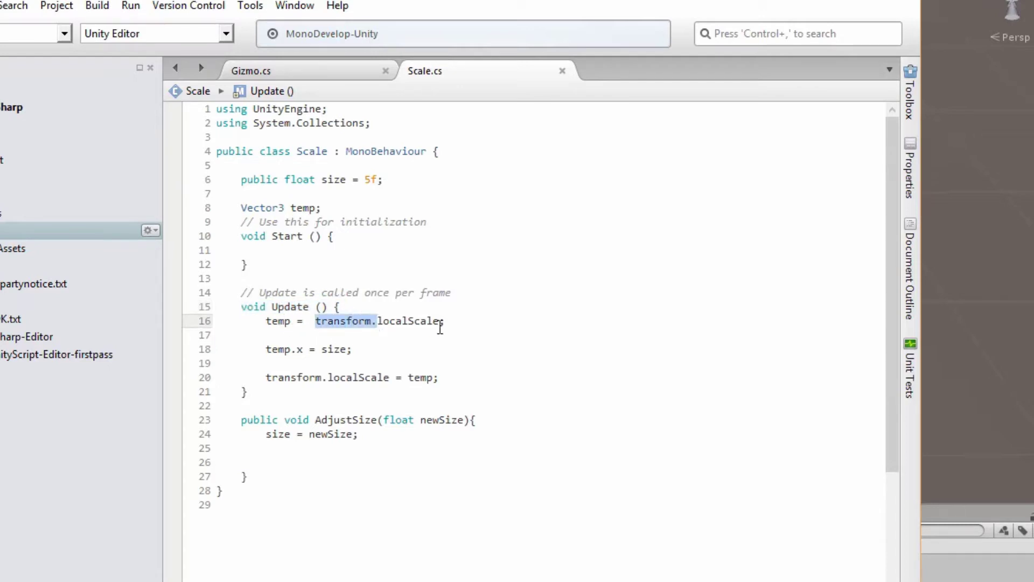
pyautogui.moveTo(443, 324); pyautogui.dragTo(267, 321)
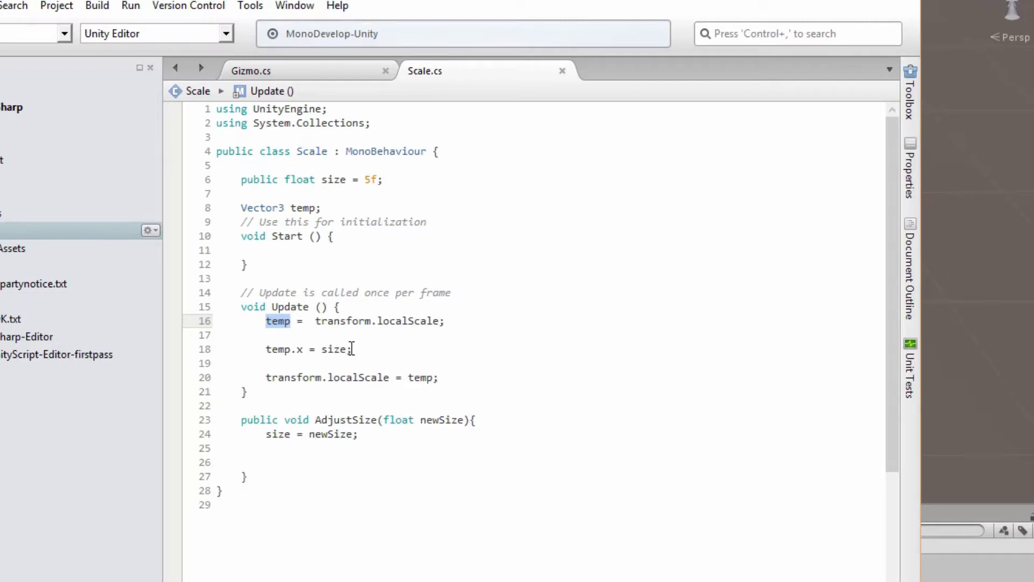
# Step: Review how Update copies size into temp.x and applies temp to transform.localScale
pyautogui.moveTo(347, 349)
pyautogui.doubleClick(338, 349)
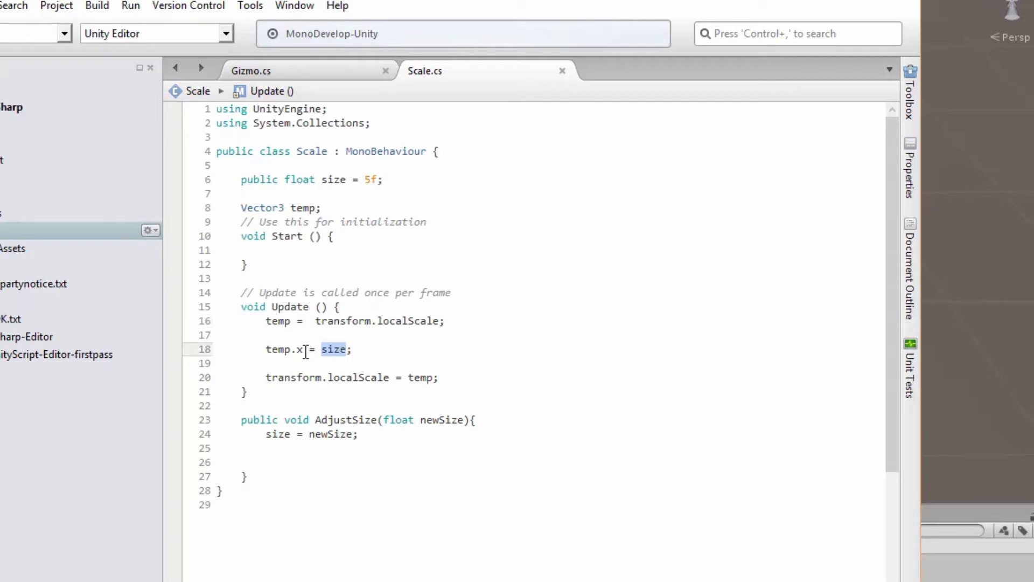
pyautogui.moveTo(305, 350)
pyautogui.mouseDown()
pyautogui.moveTo(267, 350)
pyautogui.moveTo(295, 351)
pyautogui.mouseUp()
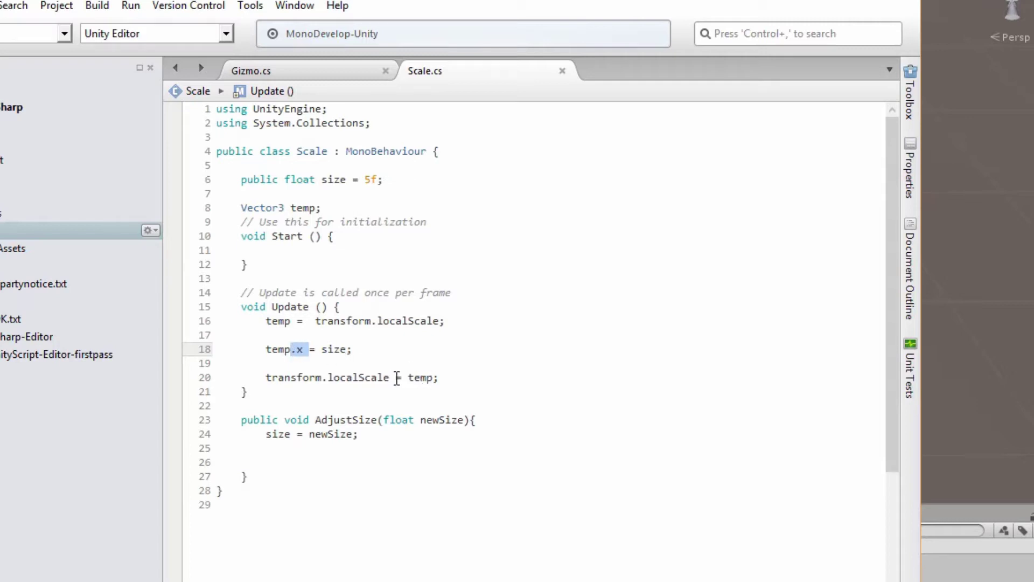
pyautogui.moveTo(392, 377); pyautogui.dragTo(268, 376)
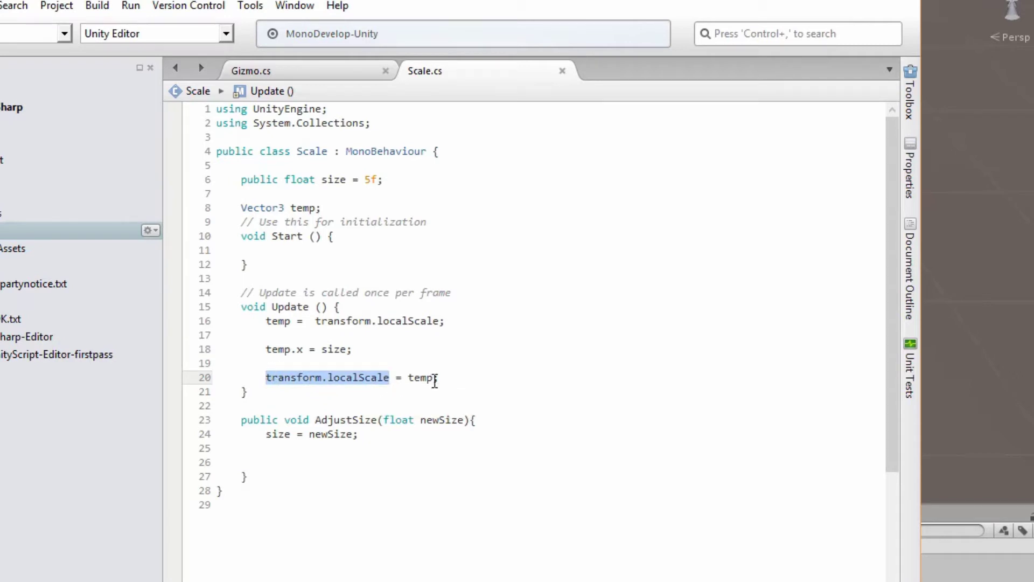
pyautogui.moveTo(433, 379); pyautogui.dragTo(412, 379)
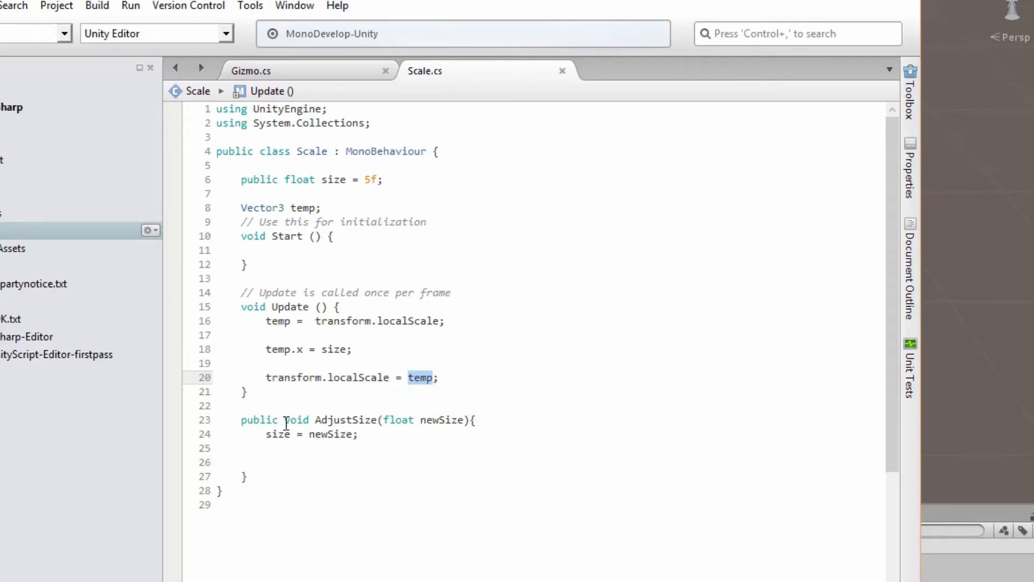
# Step: Review the AdjustSize(float newSize) method that sets size to newSize
pyautogui.moveTo(315, 420); pyautogui.dragTo(379, 423)
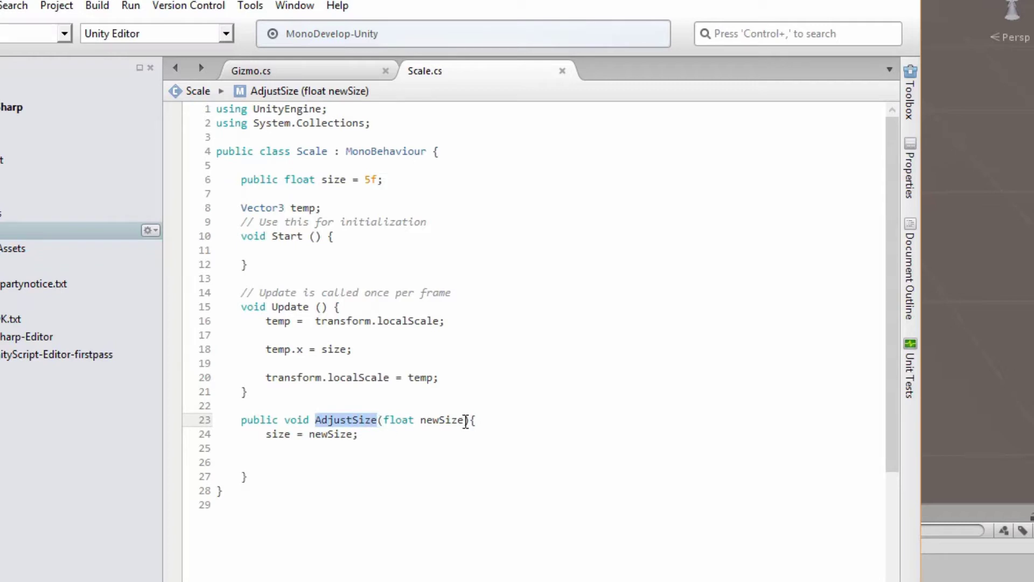
pyautogui.click(450, 420)
pyautogui.moveTo(463, 421); pyautogui.dragTo(390, 424)
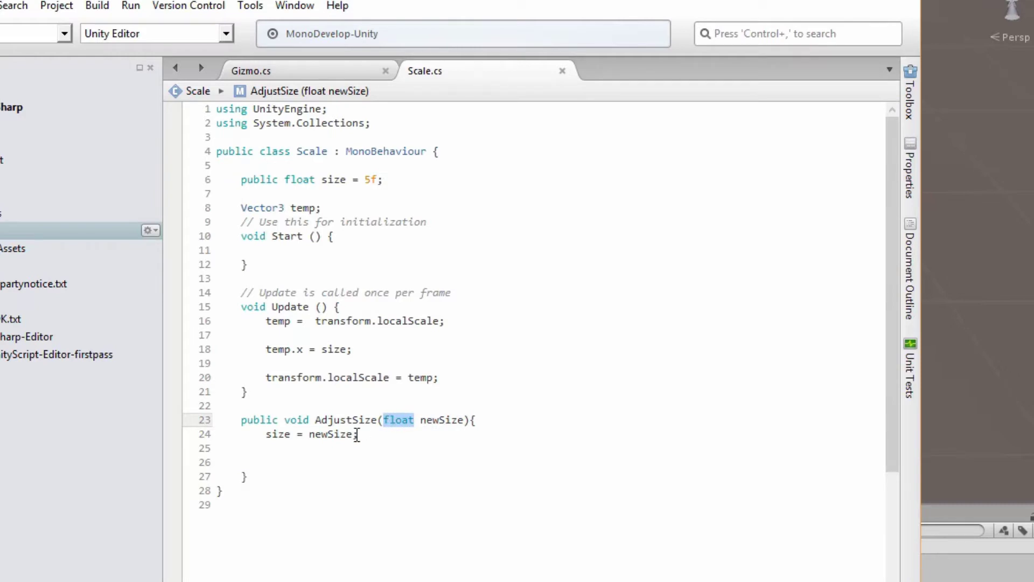
pyautogui.moveTo(357, 434); pyautogui.dragTo(272, 433)
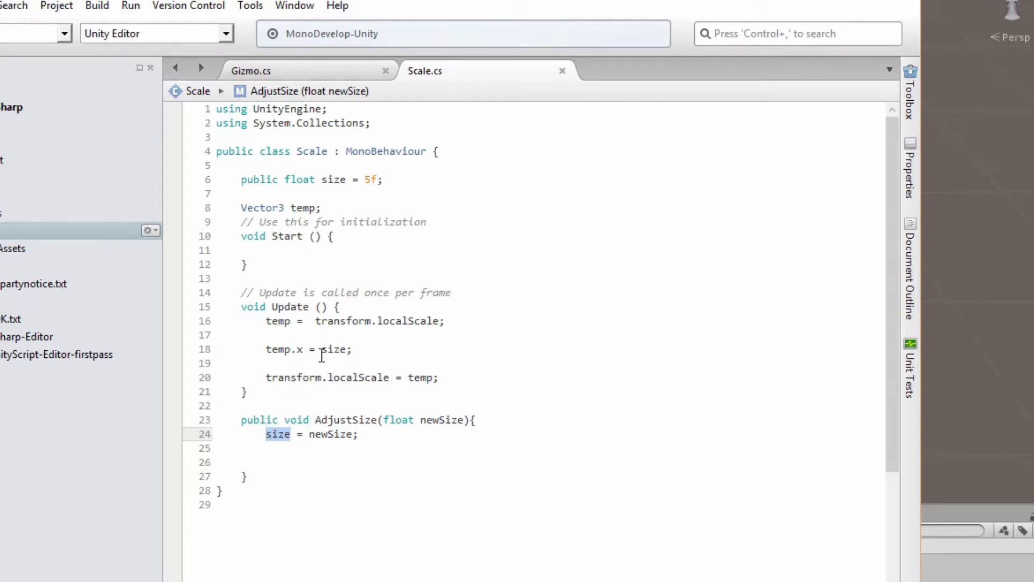
pyautogui.moveTo(357, 434); pyautogui.dragTo(220, 418)
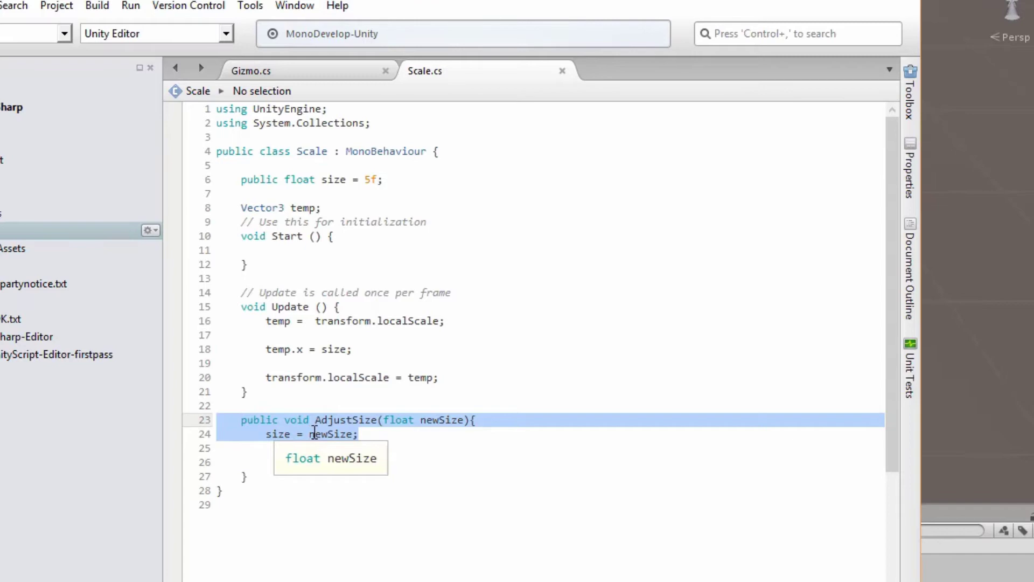
pyautogui.click(423, 465)
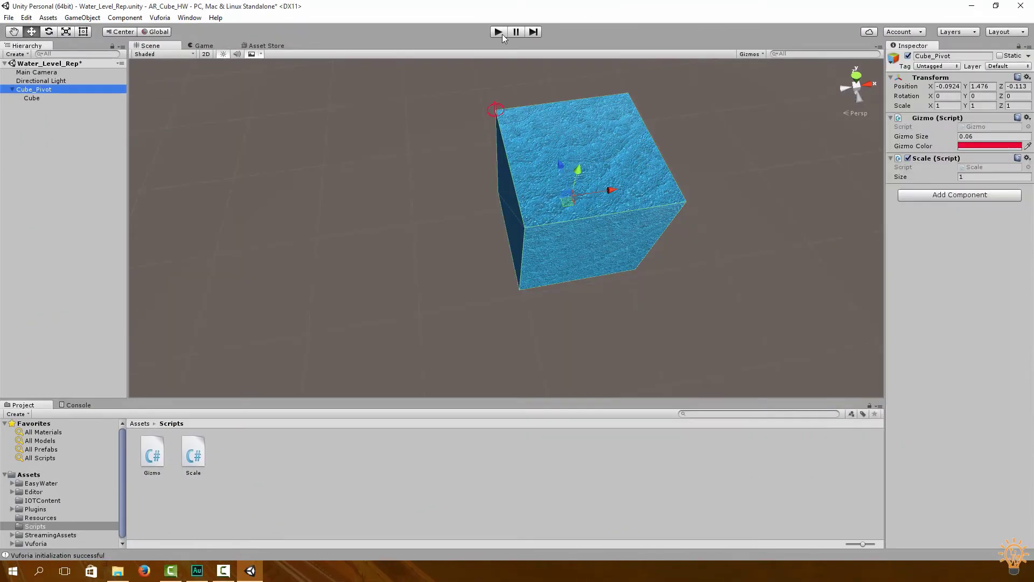
# Step: Set the Scale script's Size to 2 and play-test it
pyautogui.click(965, 177)
pyautogui.write('2')
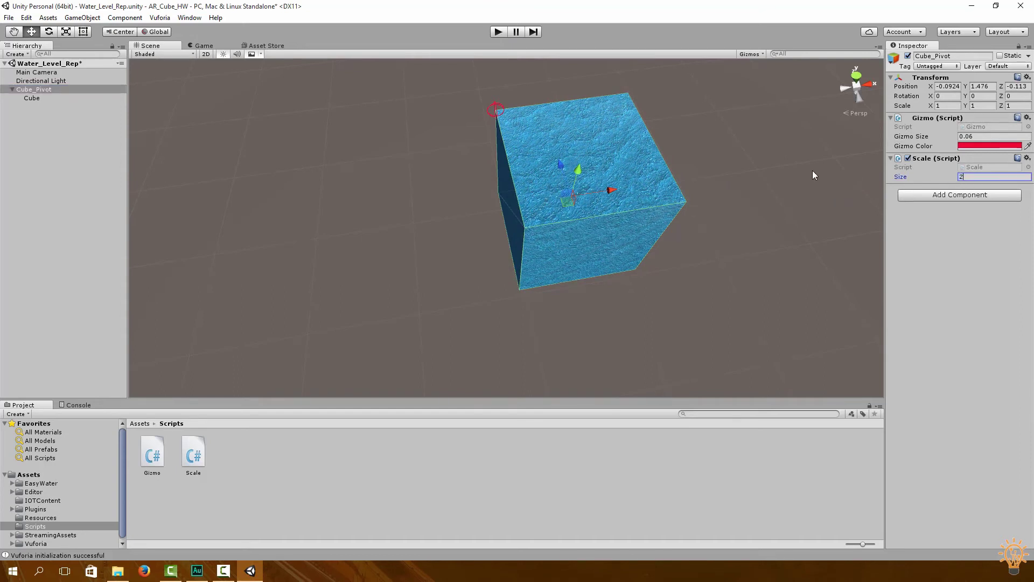
pyautogui.click(498, 32)
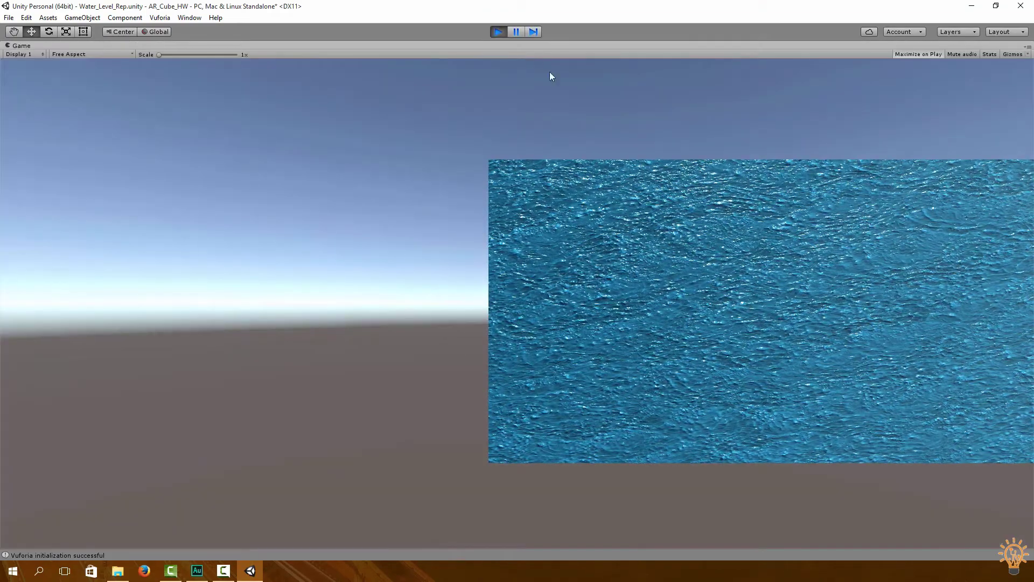
pyautogui.click(500, 32)
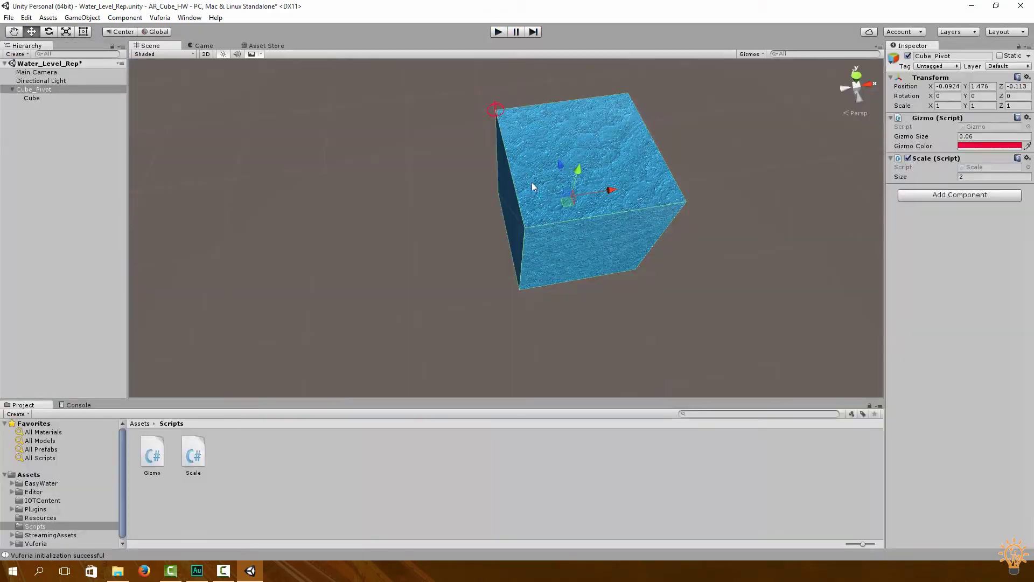
# Step: Move the Main Camera back and right to X 0.679, Z −3.959, then play-test
pyautogui.scroll(-5, 600, 293)
pyautogui.click(547, 317)
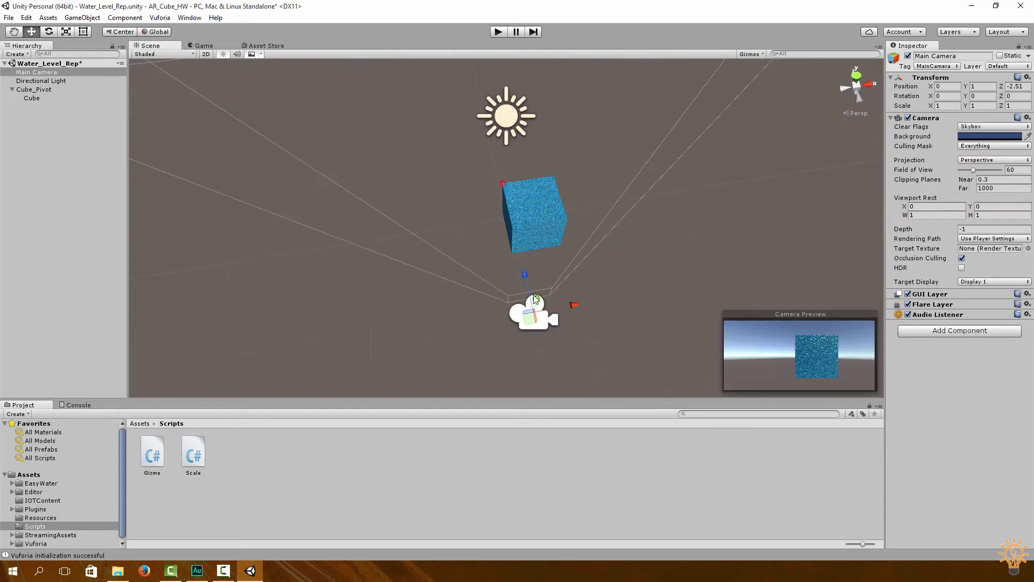
pyautogui.moveTo(525, 273); pyautogui.dragTo(547, 350)
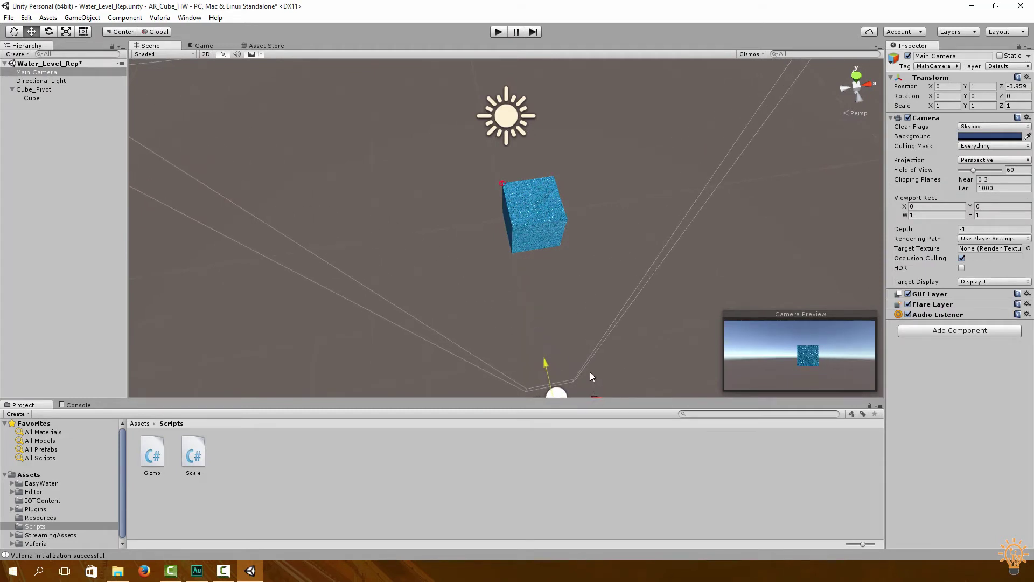
pyautogui.scroll(-2, 590, 374)
pyautogui.moveTo(584, 367); pyautogui.dragTo(624, 373)
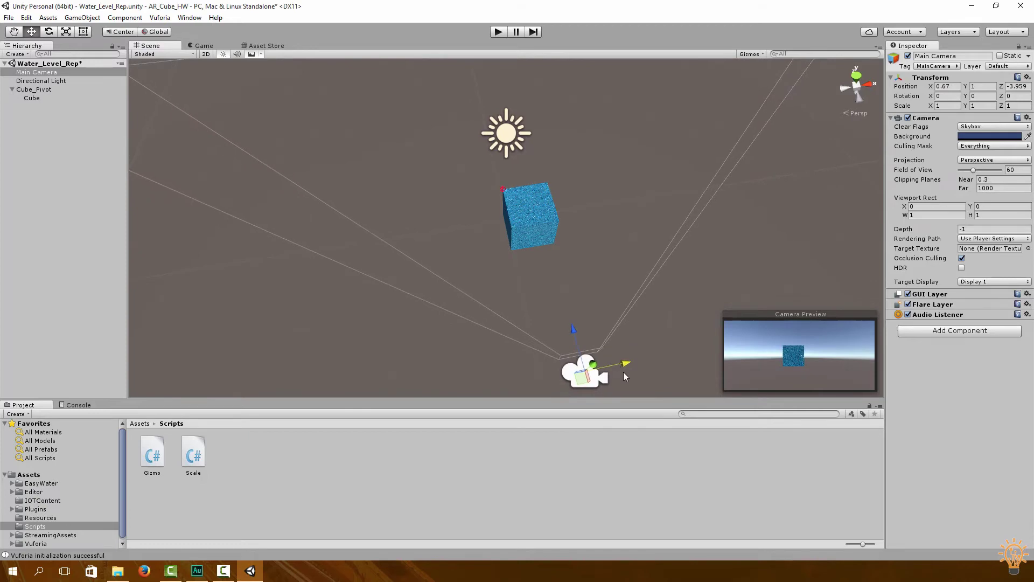
pyautogui.click(499, 33)
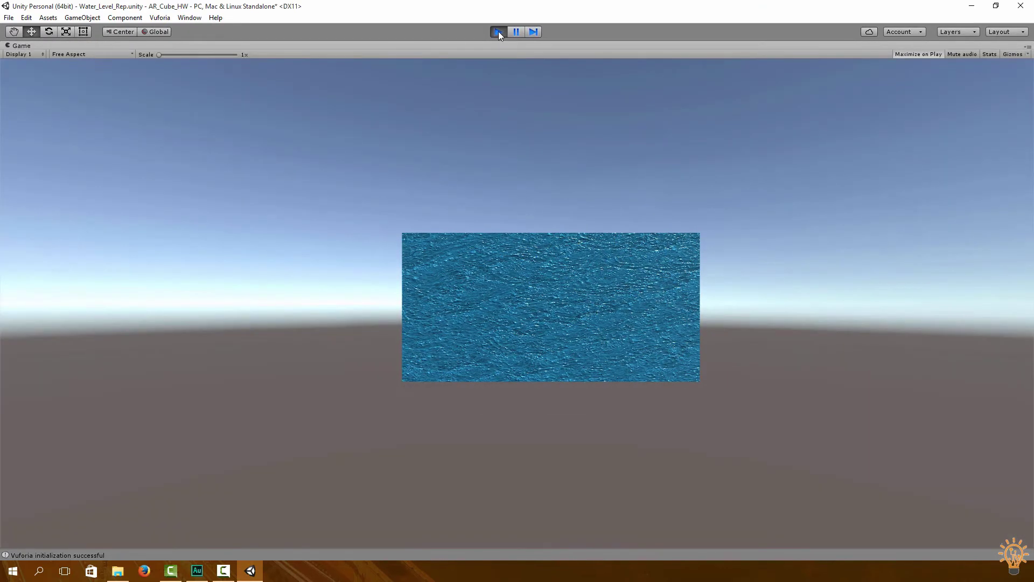
pyautogui.click(497, 31)
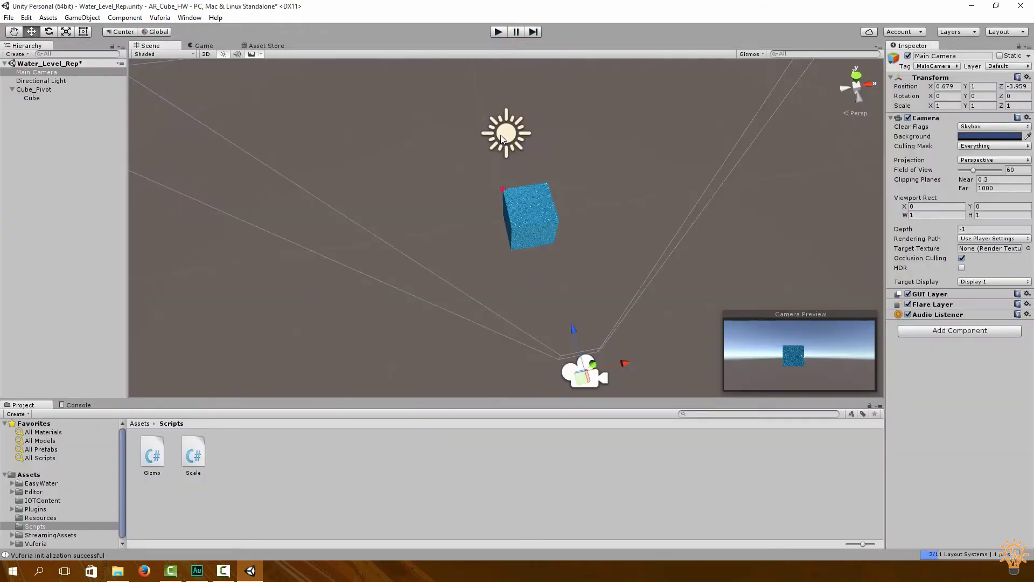
pyautogui.click(54, 152)
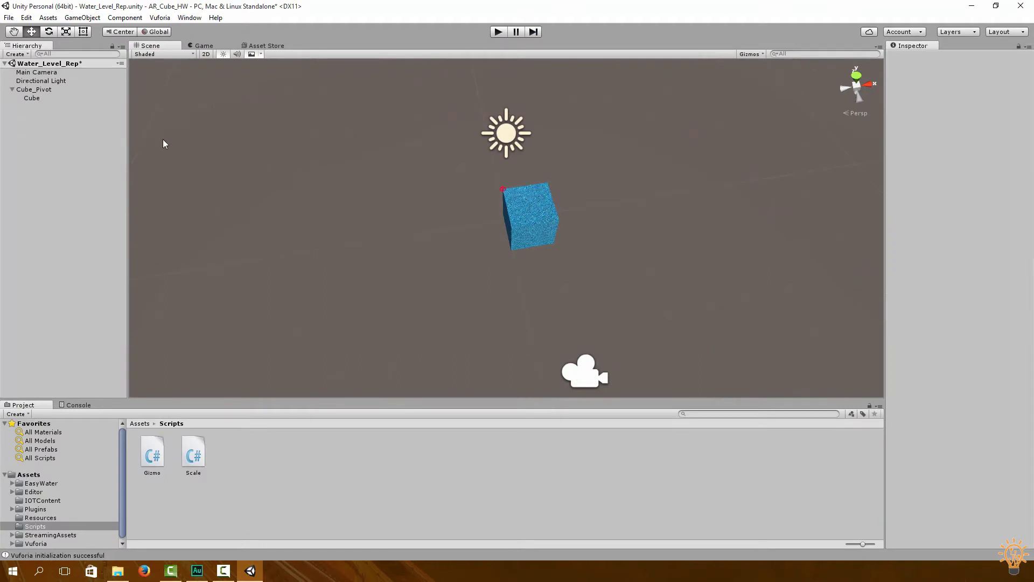
# Step: Create a UI Canvas from the Hierarchy and set its Render Mode to World Space
pyautogui.rightClick(34, 114)
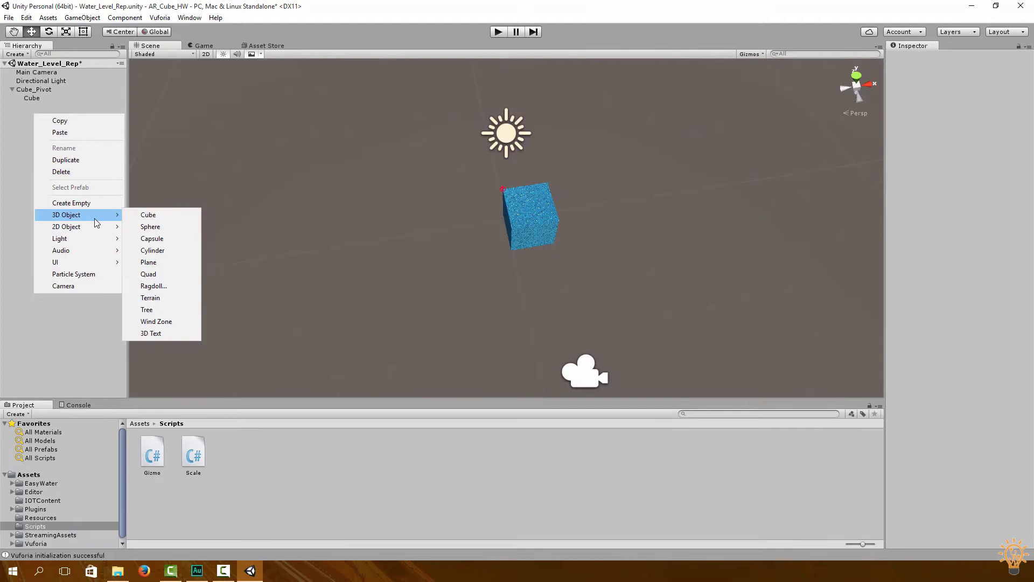
pyautogui.moveTo(81, 262)
pyautogui.click(156, 368)
pyautogui.click(994, 175)
pyautogui.click(974, 204)
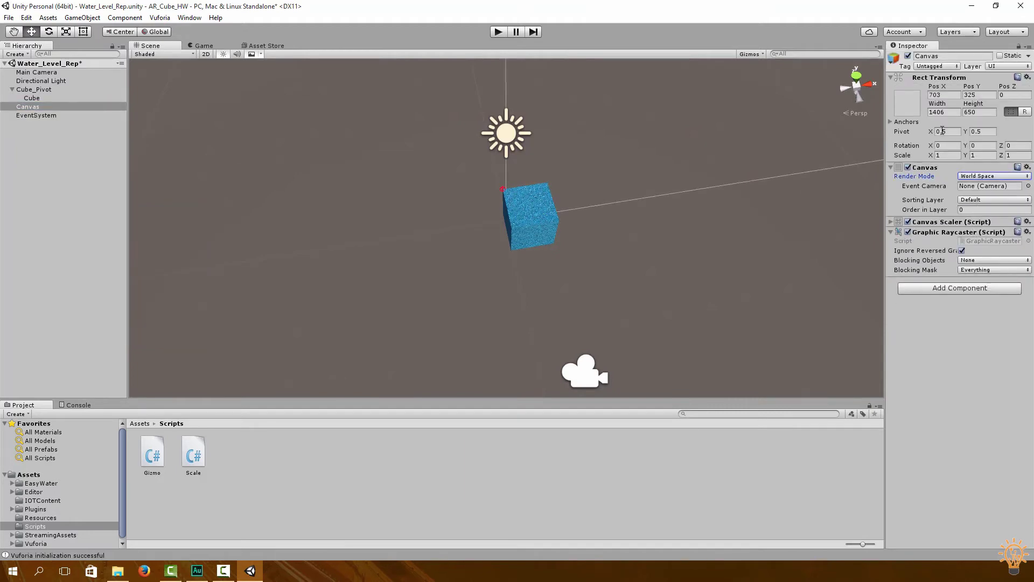
# Step: Set the Canvas Pos X and Pos Y to 0
pyautogui.moveTo(931, 157); pyautogui.dragTo(923, 157)
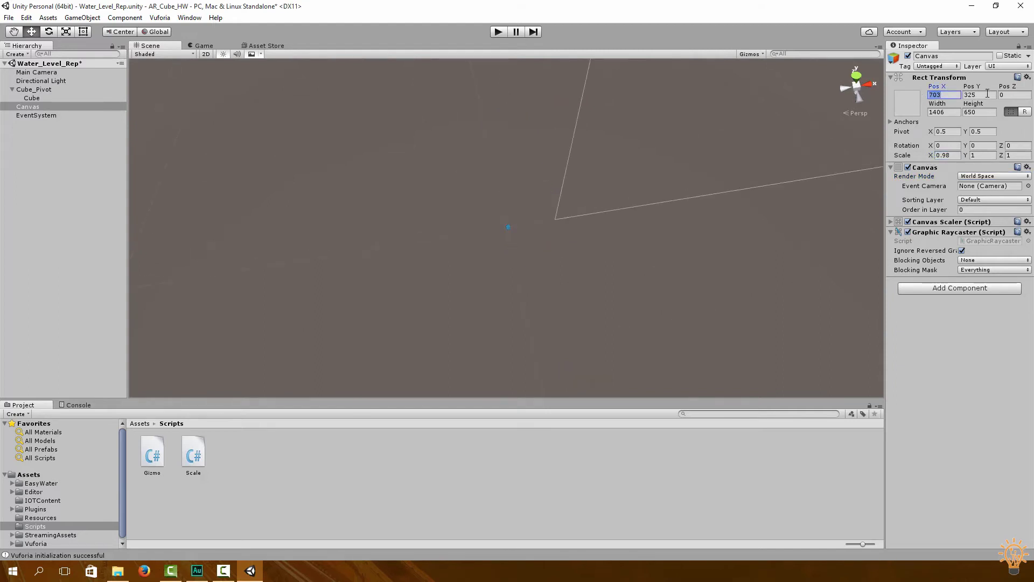
pyautogui.write('00')
pyautogui.press('Tab')
pyautogui.write('0')
pyautogui.press('Return')
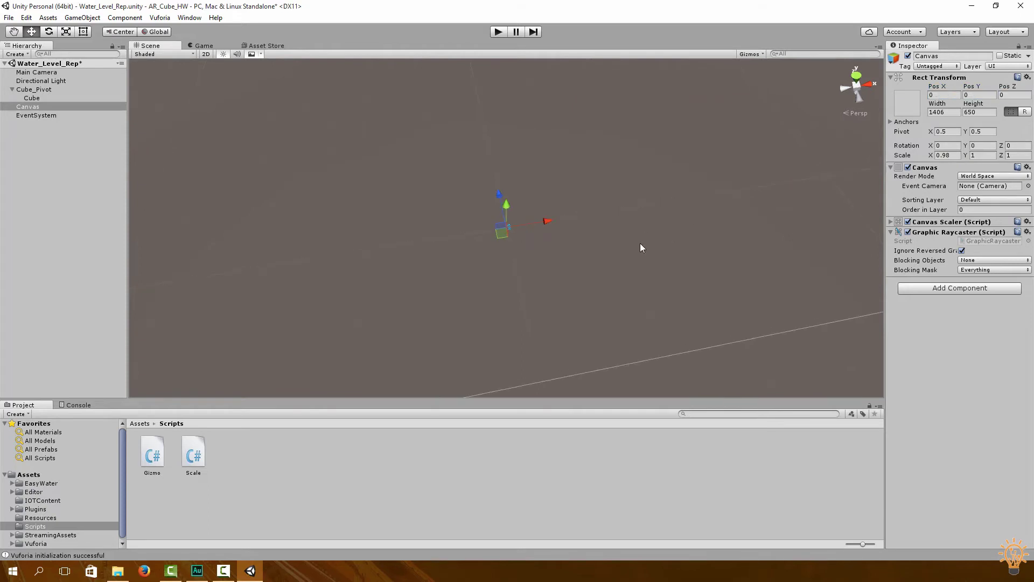
# Step: Frame the Canvas from the back view and scrub its X and Y scale down
pyautogui.doubleClick(59, 107)
pyautogui.moveTo(931, 156); pyautogui.dragTo(962, 158)
pyautogui.doubleClick(59, 107)
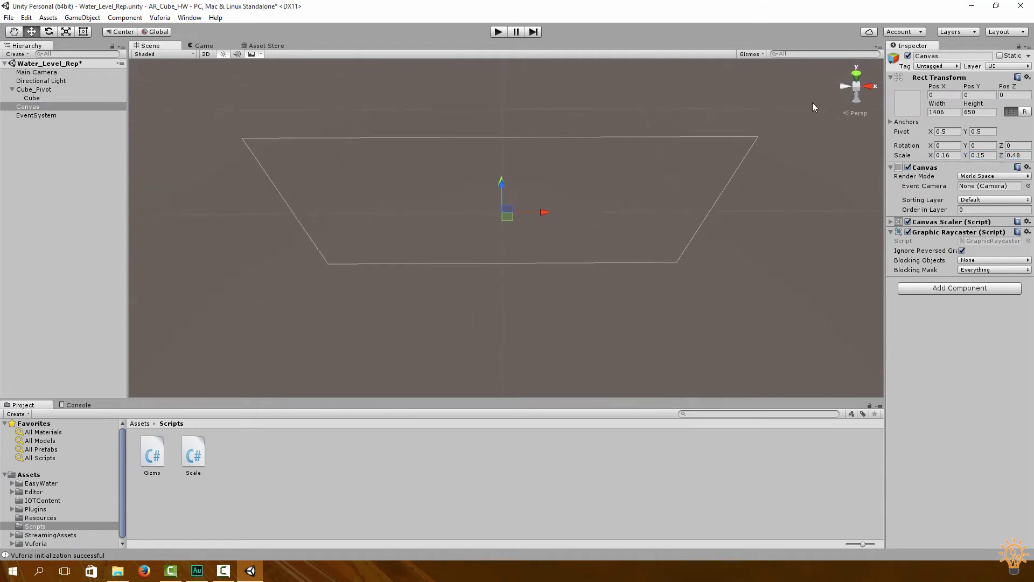
pyautogui.click(857, 98)
pyautogui.moveTo(931, 156); pyautogui.dragTo(345, 132)
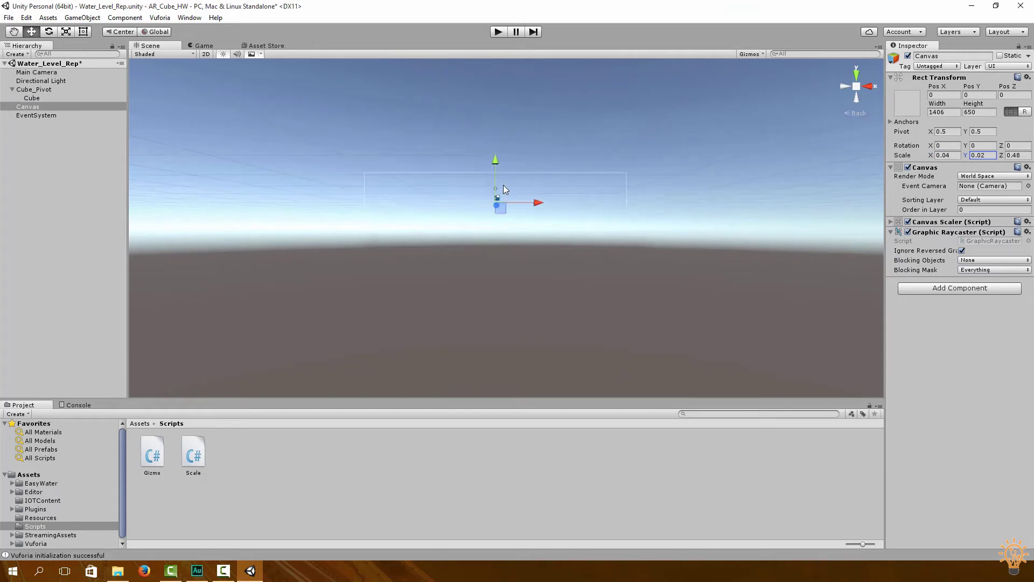
# Step: Enter the Canvas scale values to shrink it to 0.001 × 0.002 above the cube
pyautogui.scroll(3, 504, 186)
pyautogui.click(933, 156)
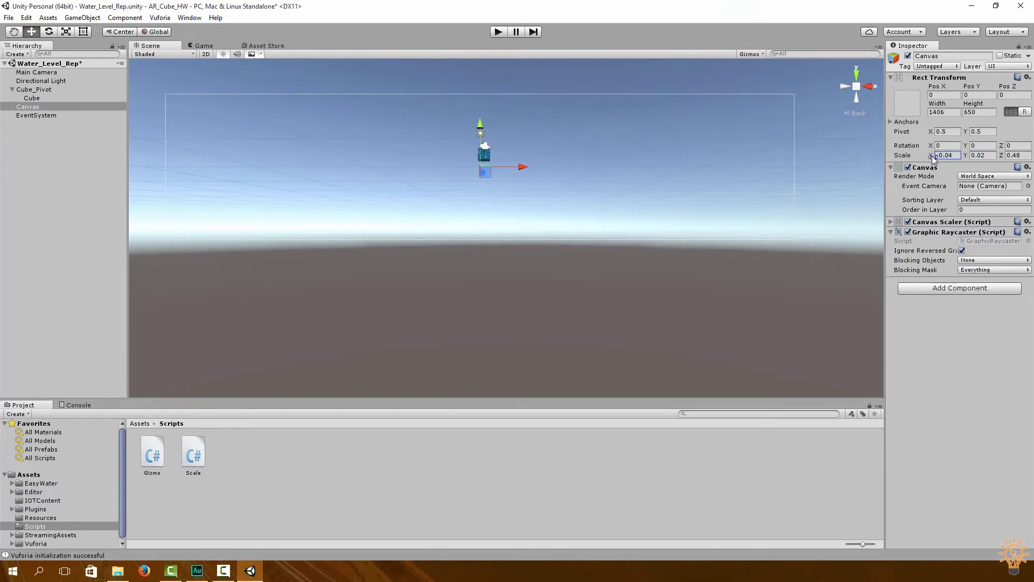
pyautogui.write('0.01')
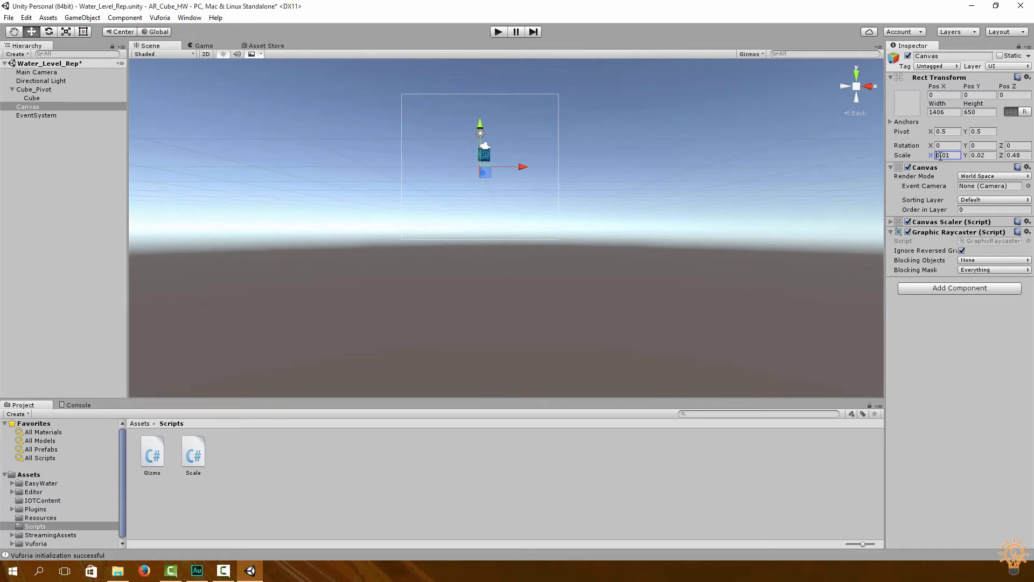
pyautogui.scroll(1, 506, 124)
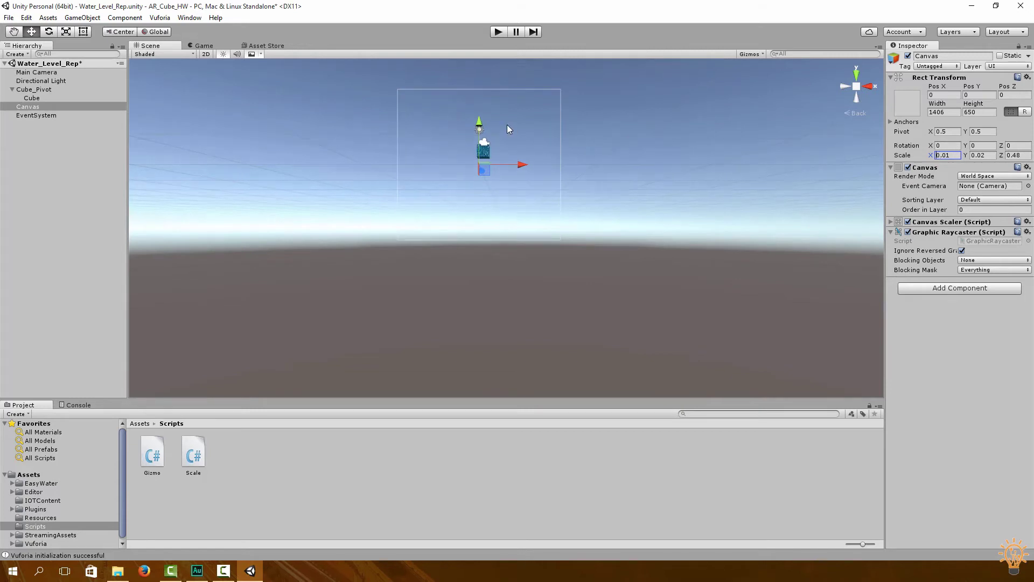
pyautogui.doubleClick(75, 105)
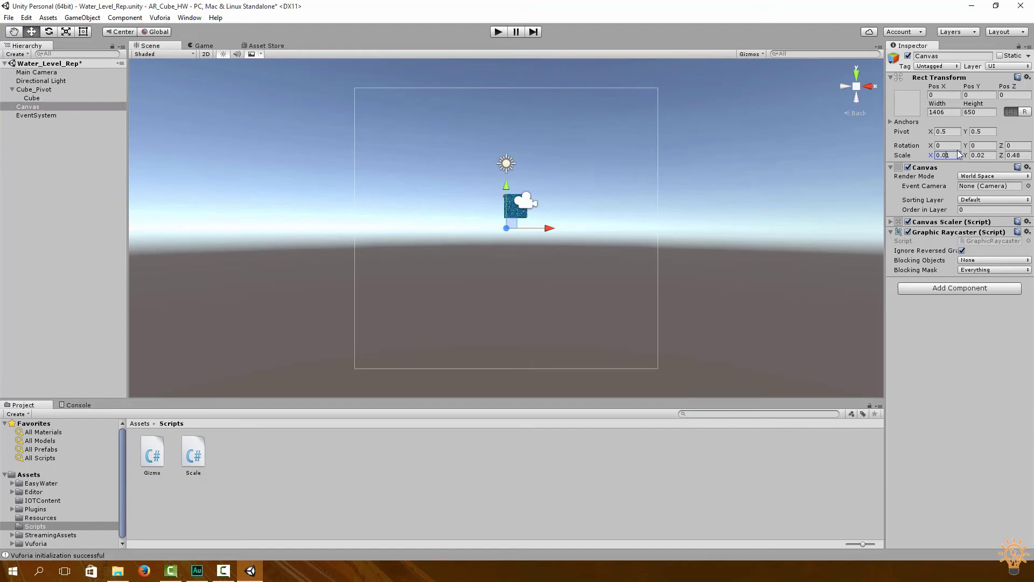
pyautogui.write('0')
pyautogui.doubleClick(60, 108)
pyautogui.rightClick(43, 107)
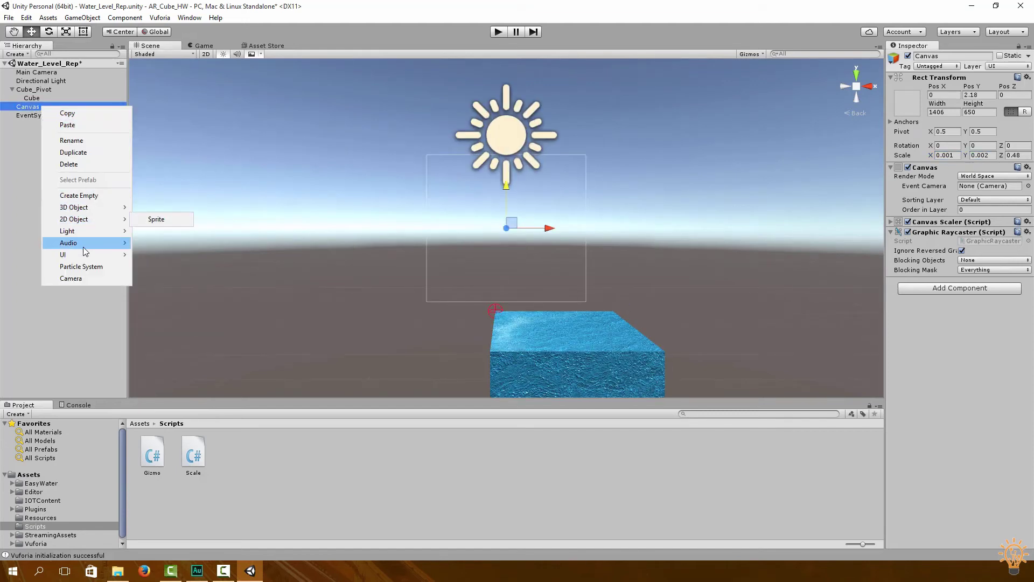
# Step: Add a UI Slider under the Canvas, frame it, and stretch its scale to 3.78
pyautogui.moveTo(82, 257)
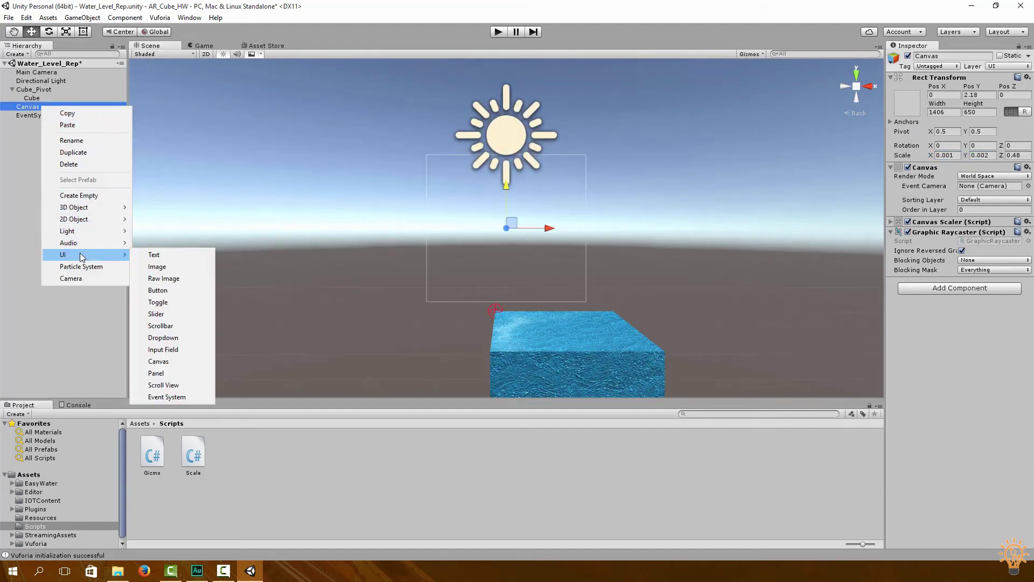
pyautogui.click(176, 314)
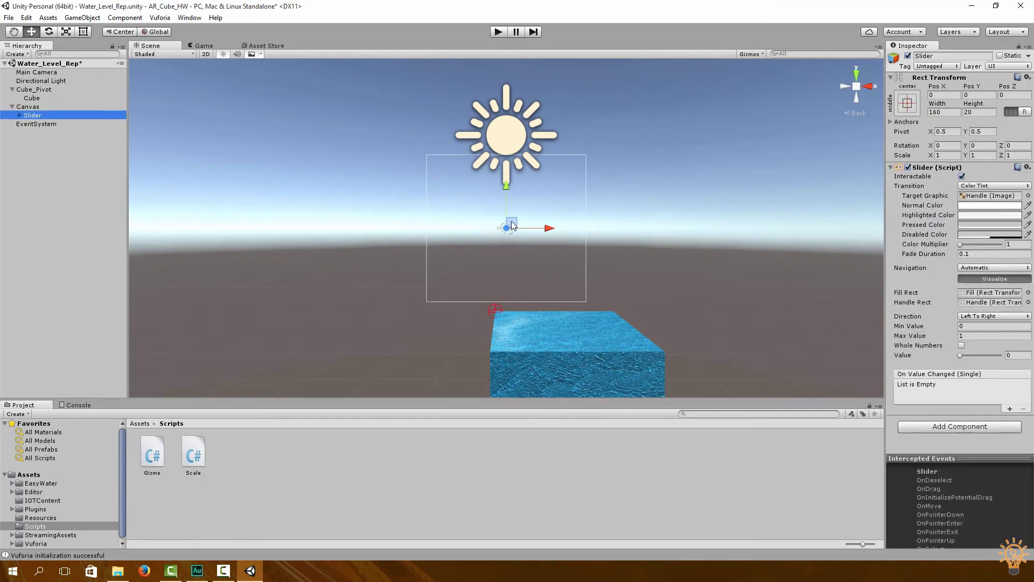
pyautogui.press('f')
pyautogui.scroll(-2, 520, 230)
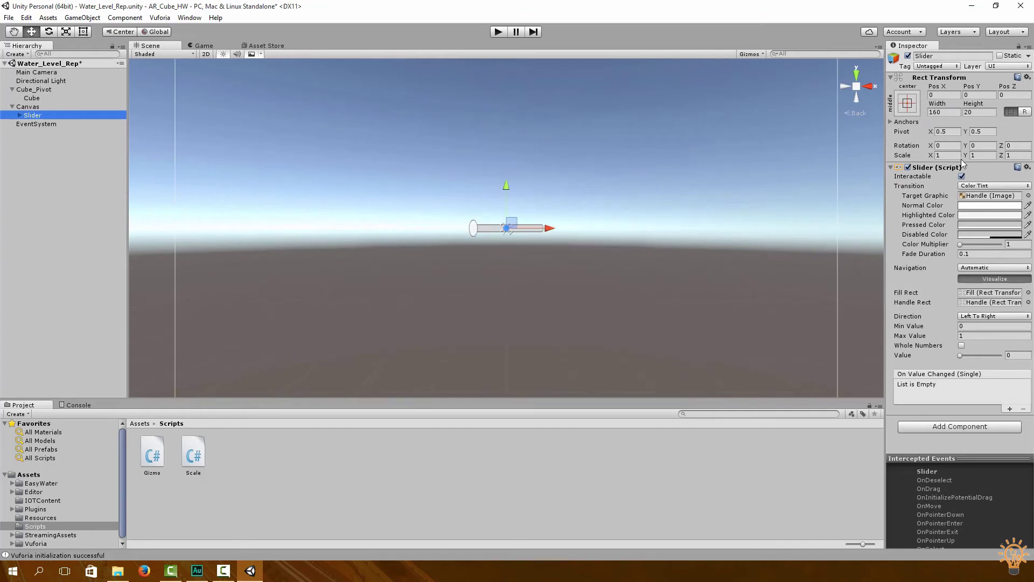
pyautogui.click(929, 157)
pyautogui.moveTo(938, 160); pyautogui.dragTo(991, 164)
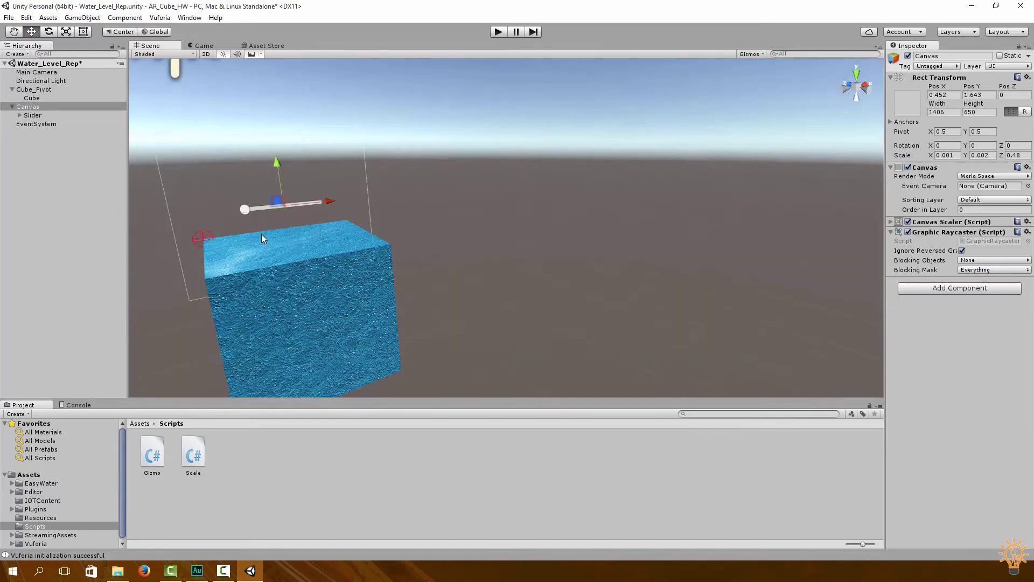
pyautogui.keyDown('alt'); pyautogui.moveTo(261, 234); pyautogui.dragTo(383, 168); pyautogui.keyUp('alt')
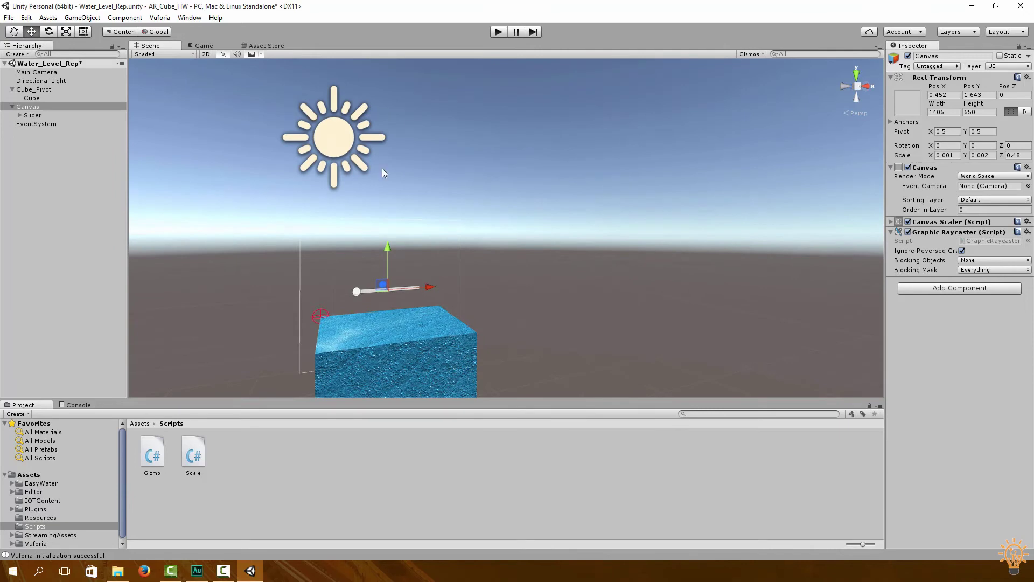
# Step: Play-test the slider above the cube, face the canvas straight on, and play-test again
pyautogui.click(497, 32)
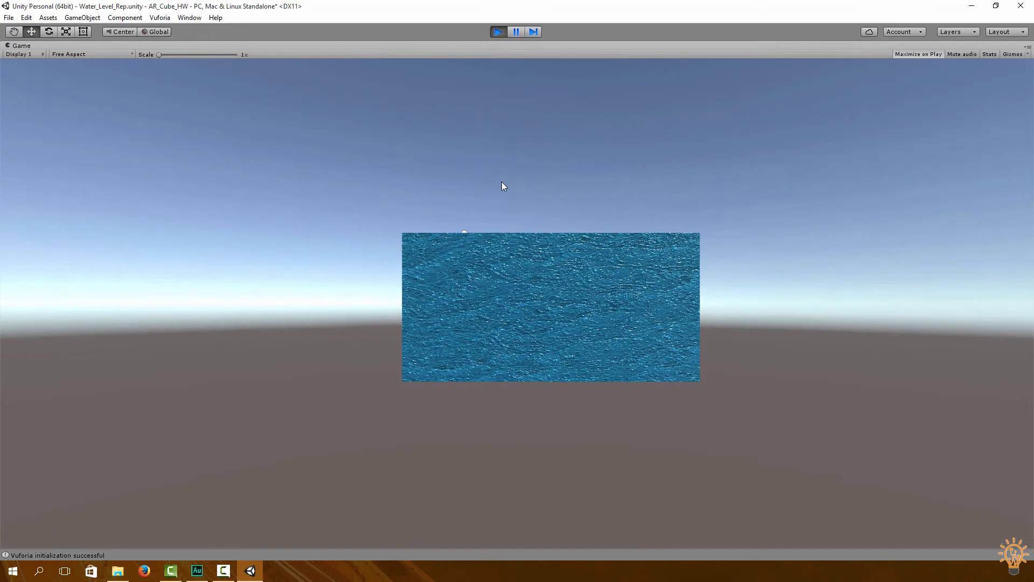
pyautogui.click(497, 31)
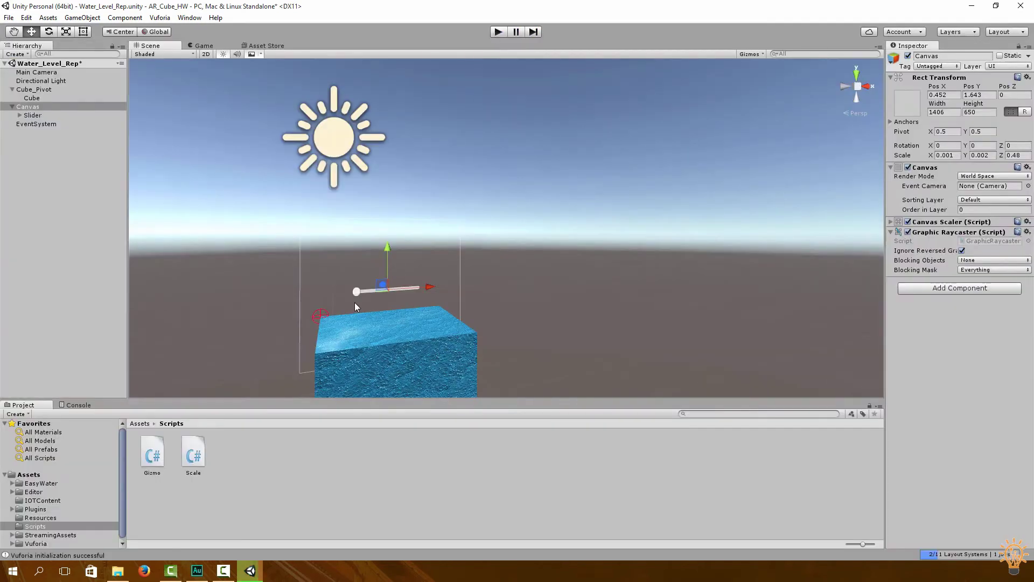
pyautogui.doubleClick(32, 116)
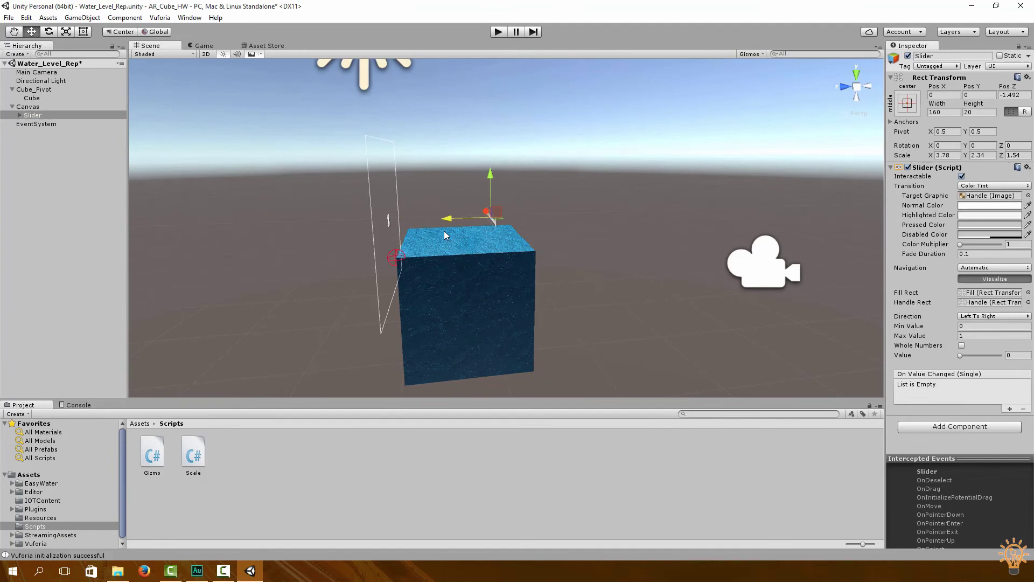
pyautogui.click(376, 257)
pyautogui.keyDown('alt'); pyautogui.moveTo(376, 257); pyautogui.dragTo(794, 238); pyautogui.keyUp('alt')
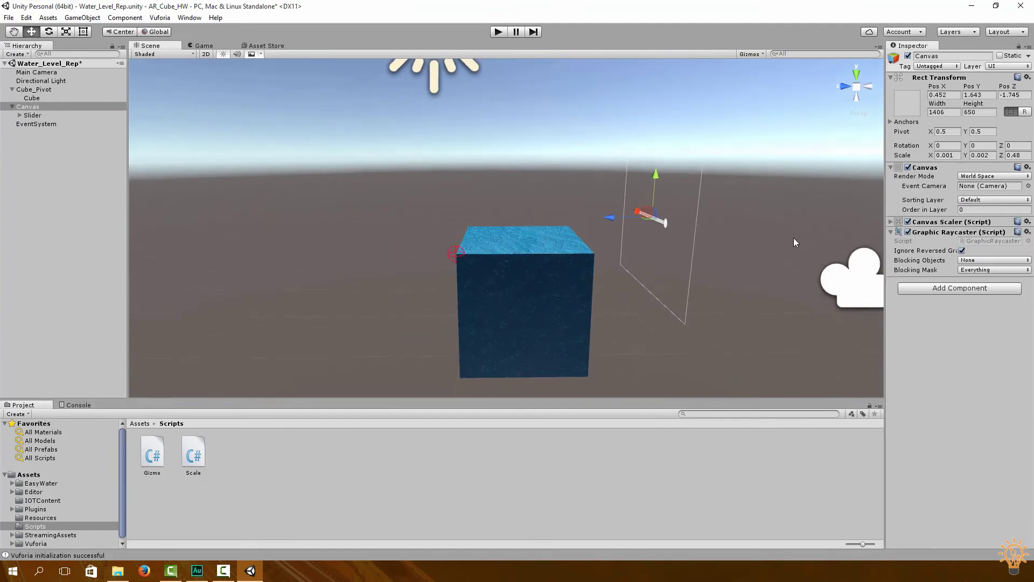
pyautogui.click(871, 89)
pyautogui.click(499, 31)
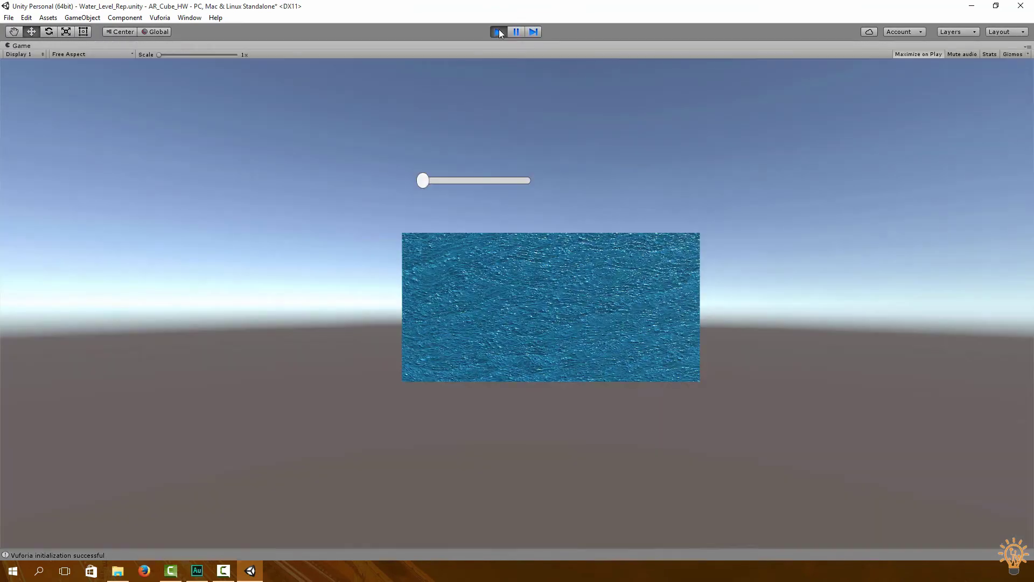
pyautogui.click(498, 31)
pyautogui.click(32, 116)
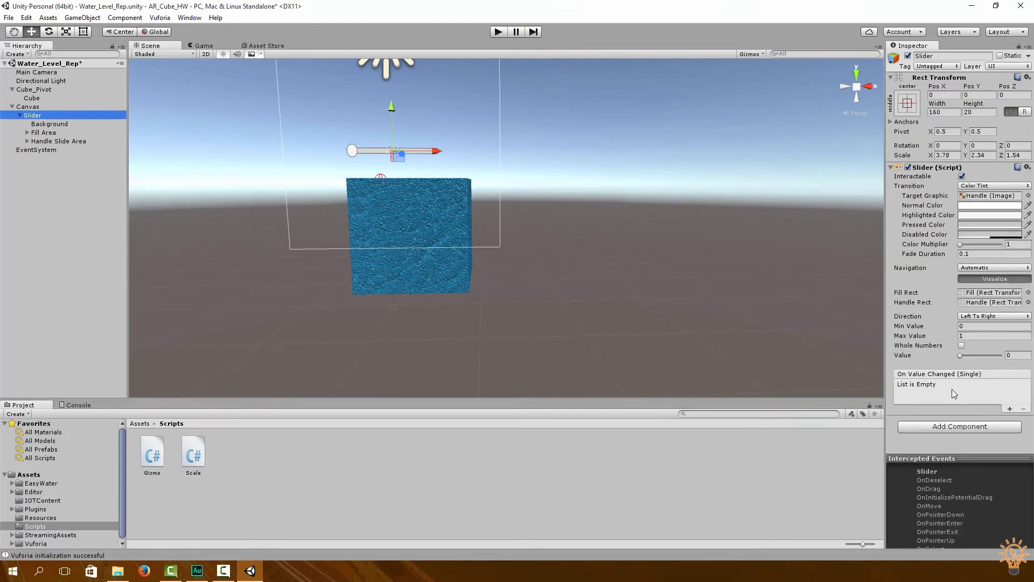
# Step: Add an On Value Changed entry to the Slider, kept at Runtime Only
pyautogui.click(32, 115)
pyautogui.click(83, 200)
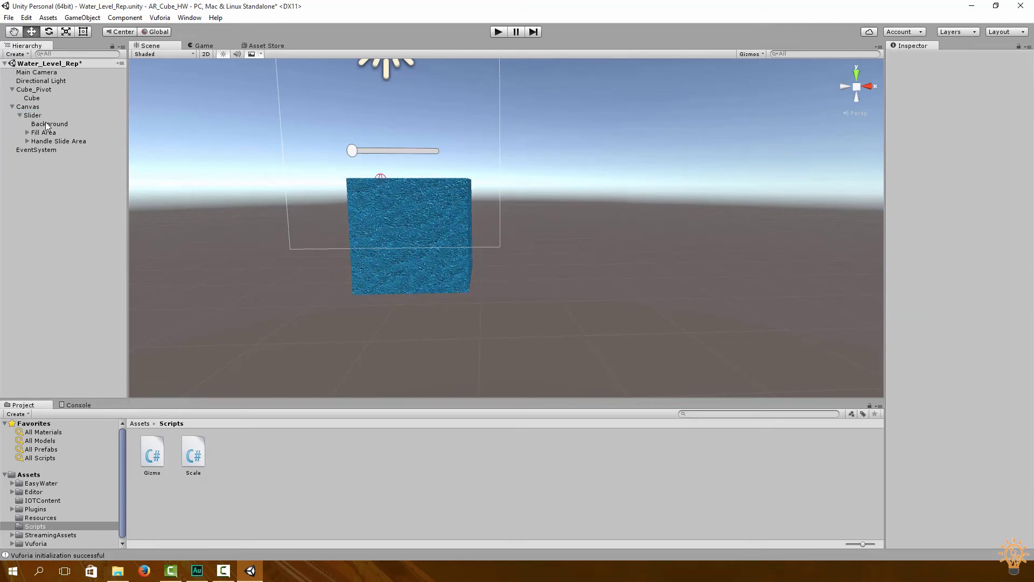
pyautogui.click(33, 116)
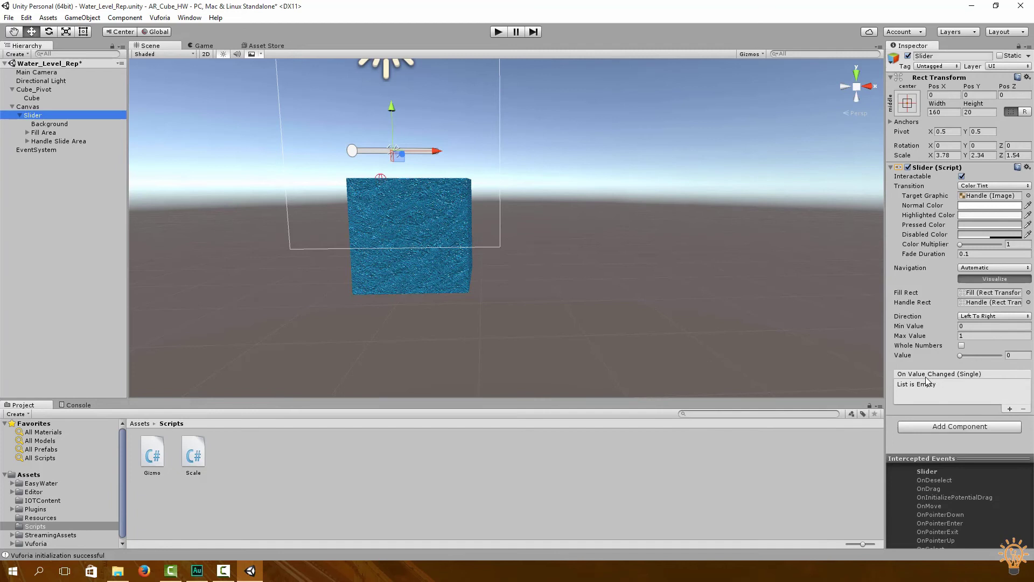
pyautogui.click(1010, 409)
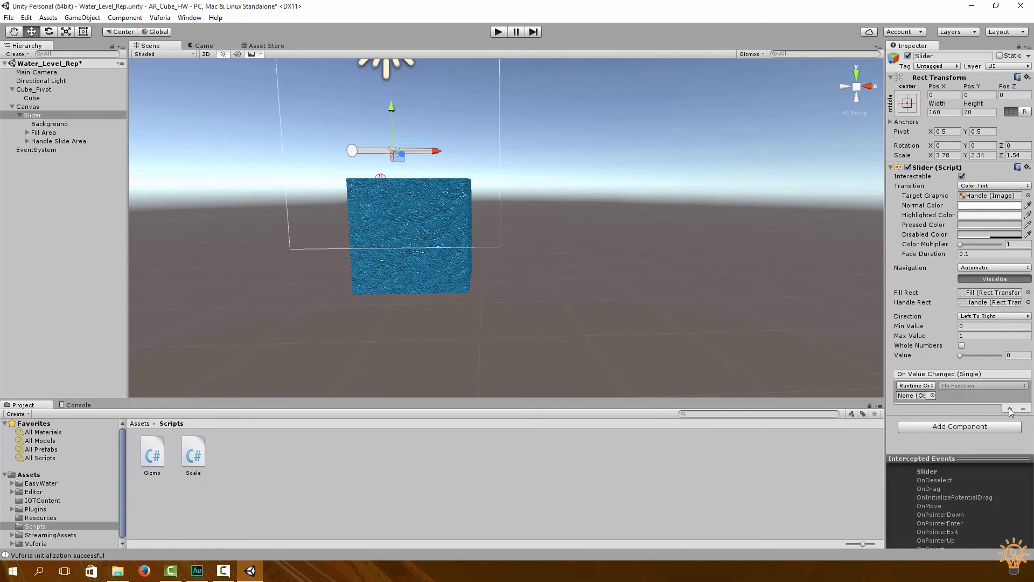
pyautogui.click(924, 386)
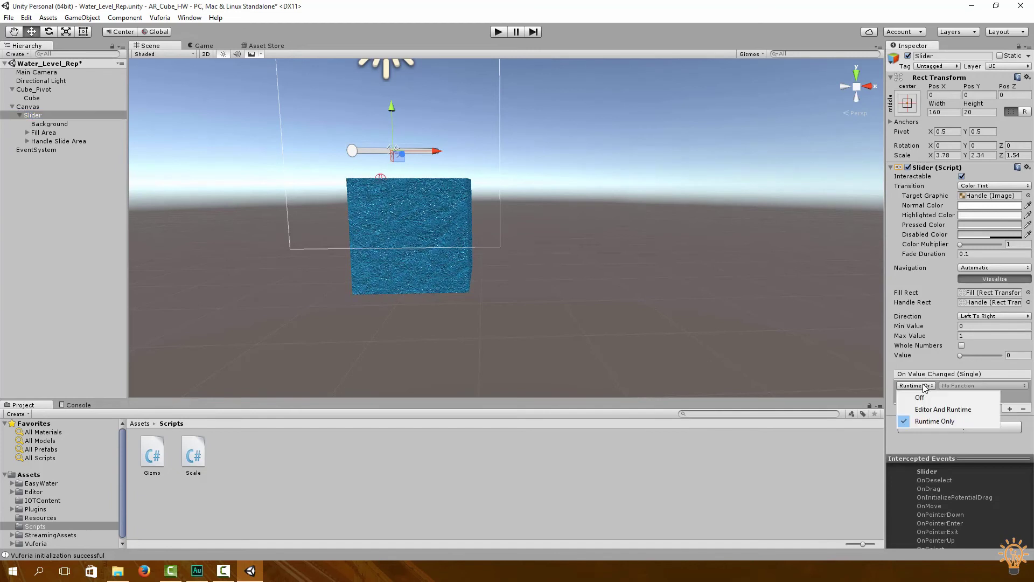
pyautogui.click(933, 383)
pyautogui.click(933, 383)
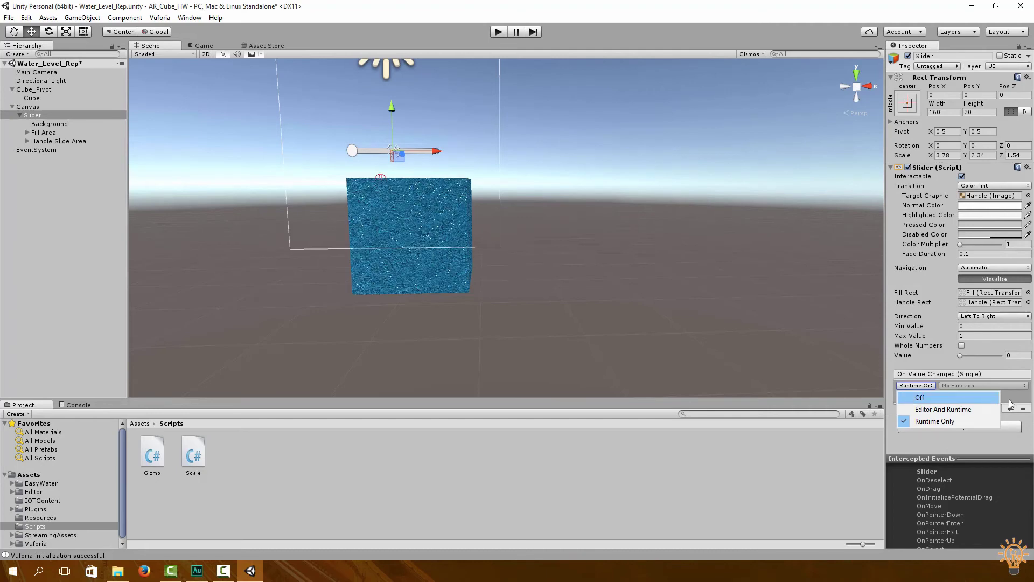
pyautogui.click(993, 396)
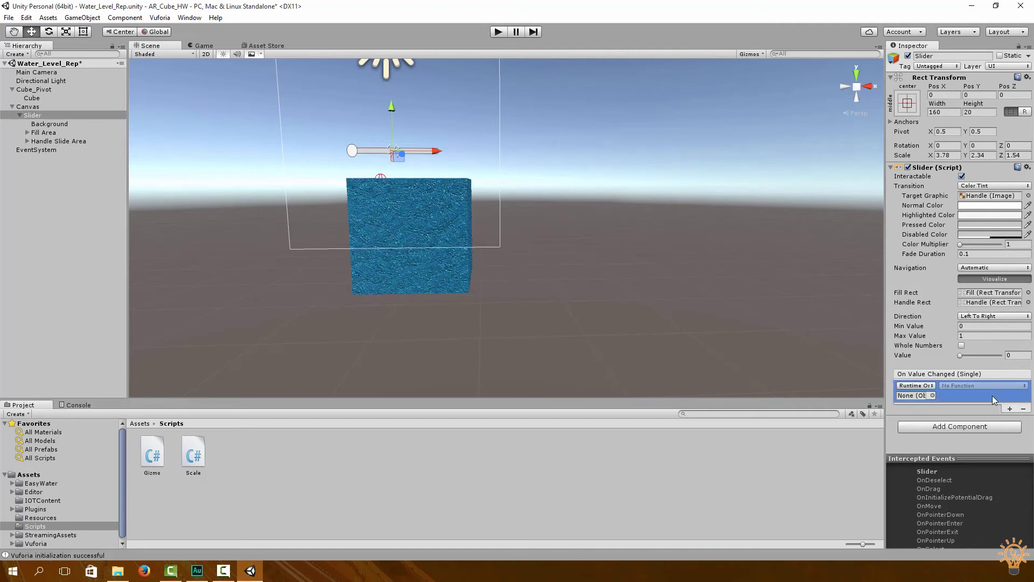
# Step: Target Cube_Pivot in the event and choose the Scale.AdjustSize function
pyautogui.click(932, 396)
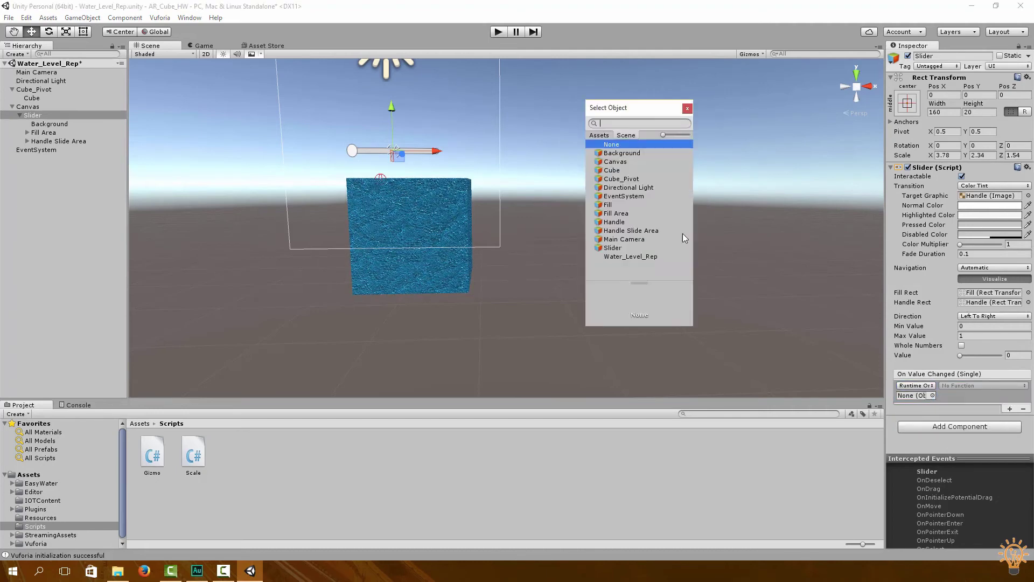
pyautogui.click(619, 180)
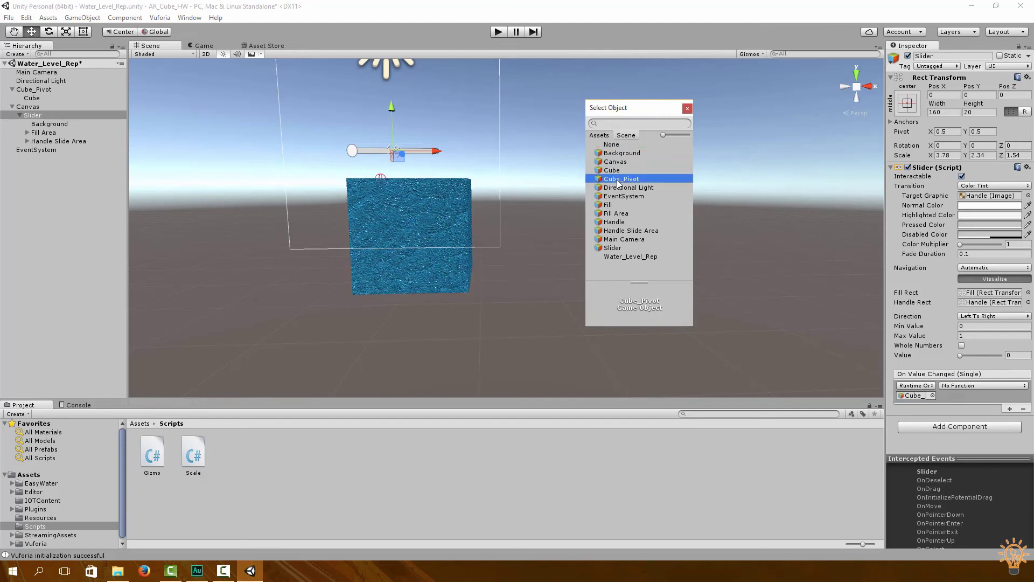
pyautogui.doubleClick(619, 180)
pyautogui.click(981, 385)
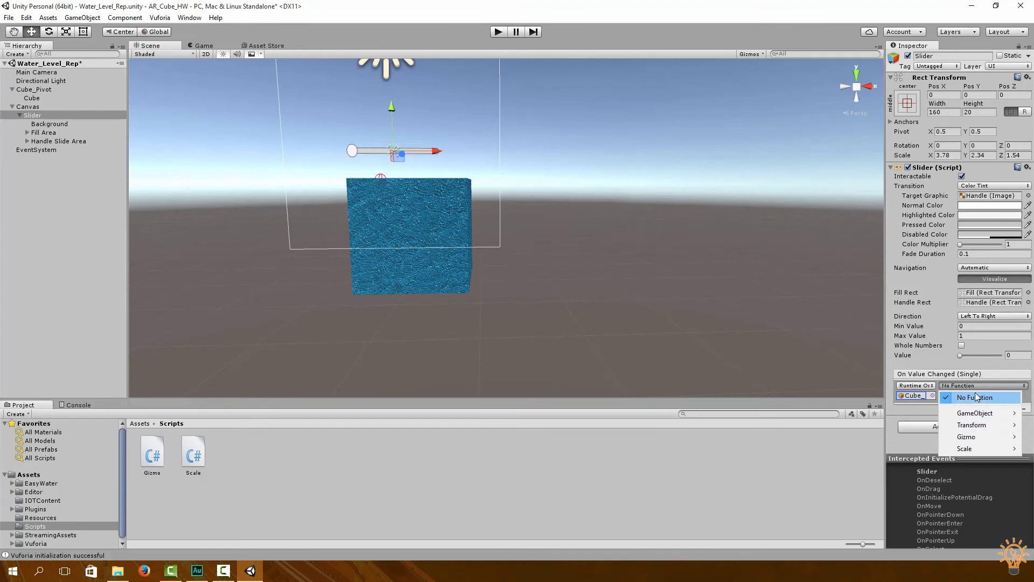
pyautogui.moveTo(980, 449)
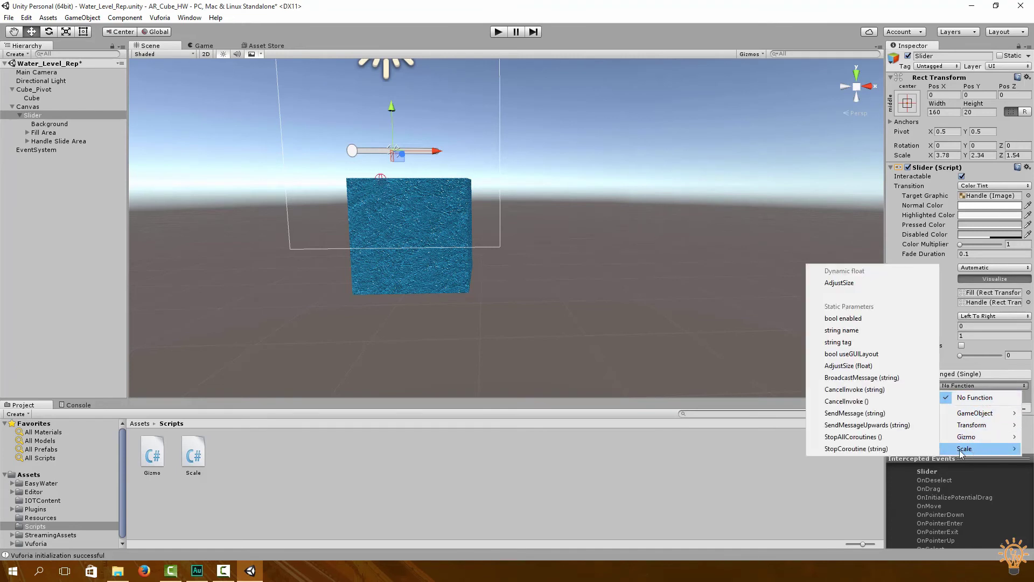
pyautogui.click(850, 286)
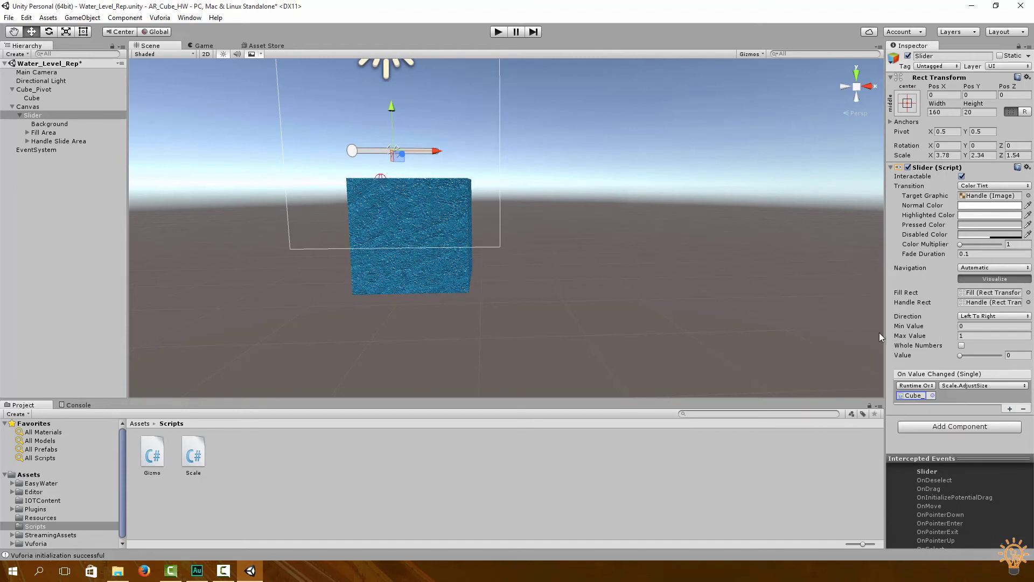
pyautogui.click(498, 31)
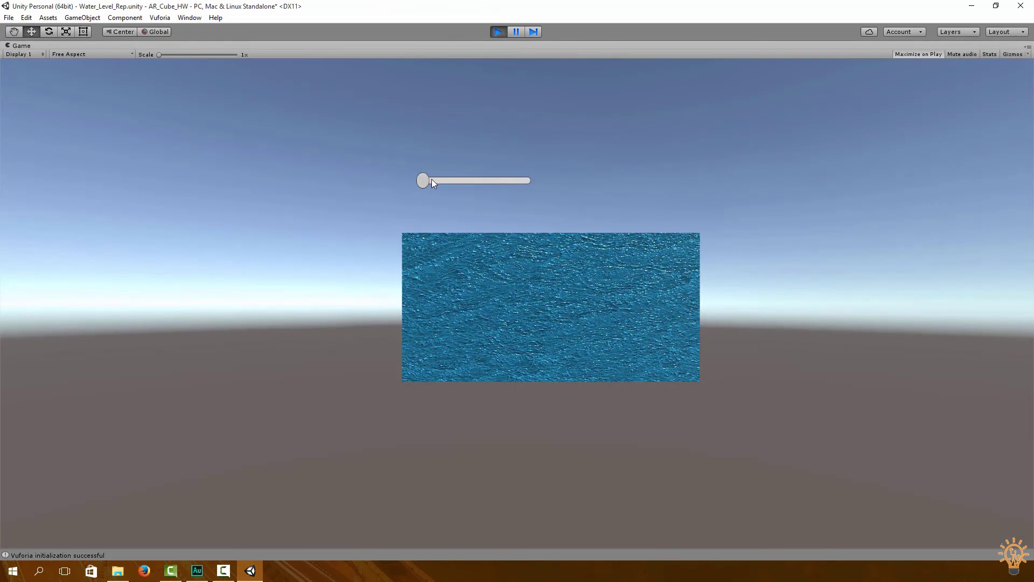
pyautogui.moveTo(431, 179); pyautogui.dragTo(544, 206)
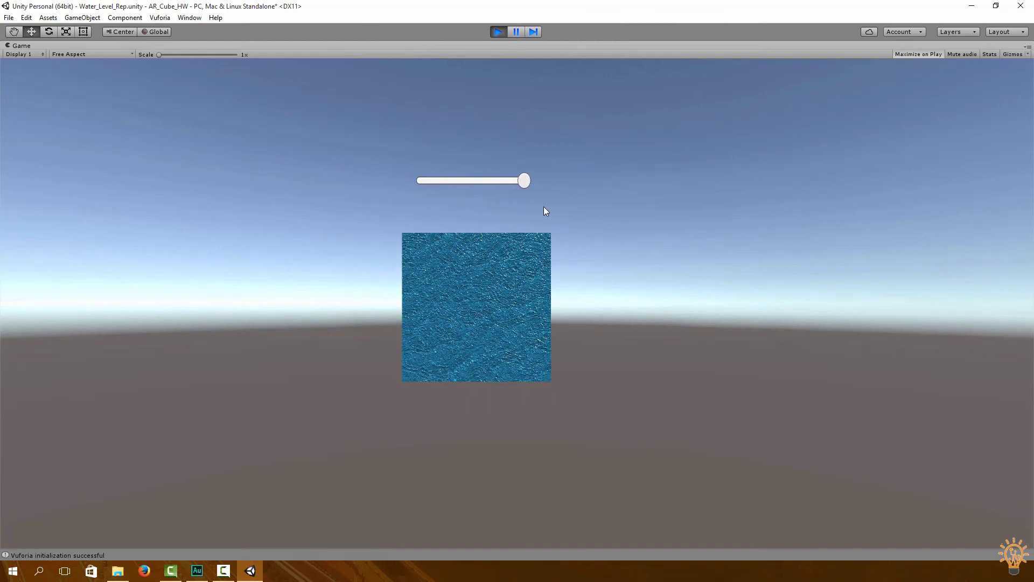
pyautogui.click(498, 31)
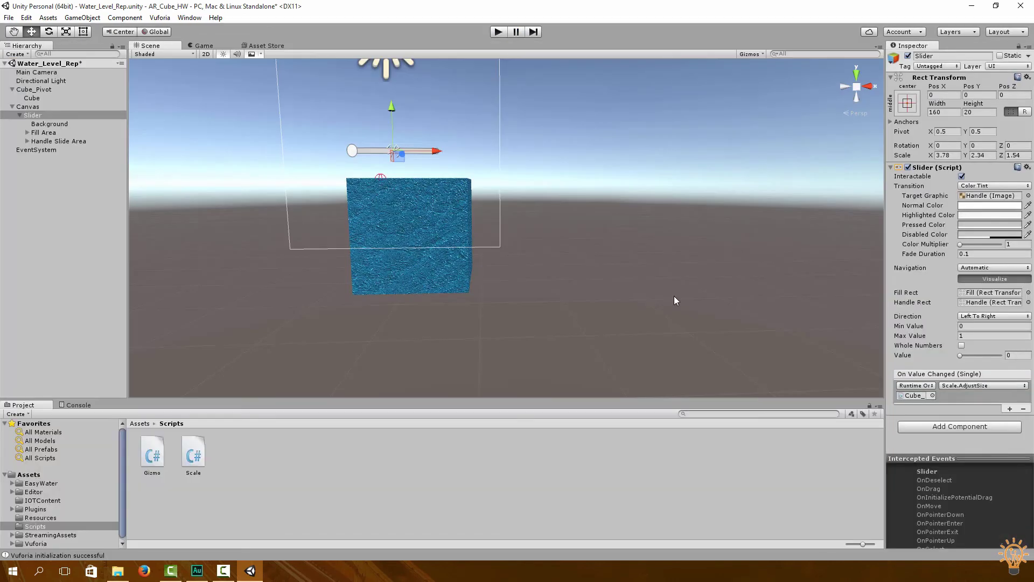